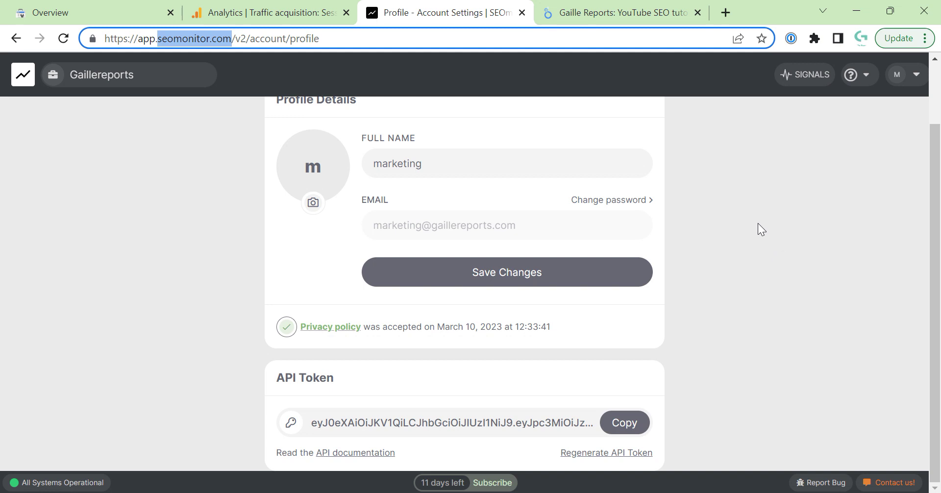
Put the Looker Studio report into edit mode and open its data sources list
{"action": "left_click", "coordinate": [637, 11]}
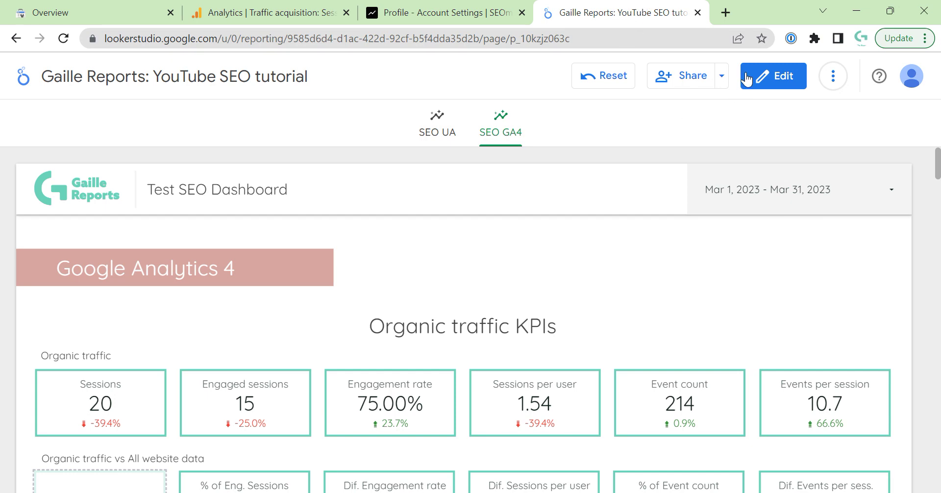
{"action": "left_click", "coordinate": [794, 80]}
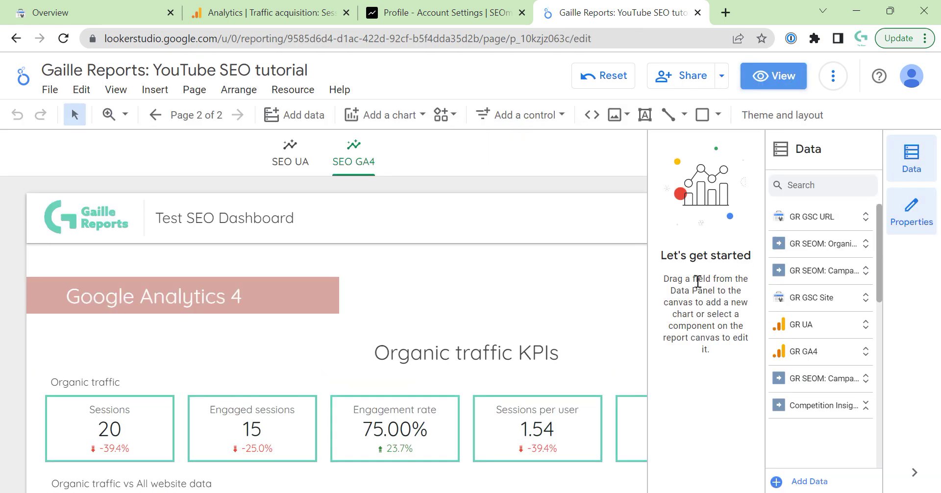
{"action": "left_click", "coordinate": [293, 90]}
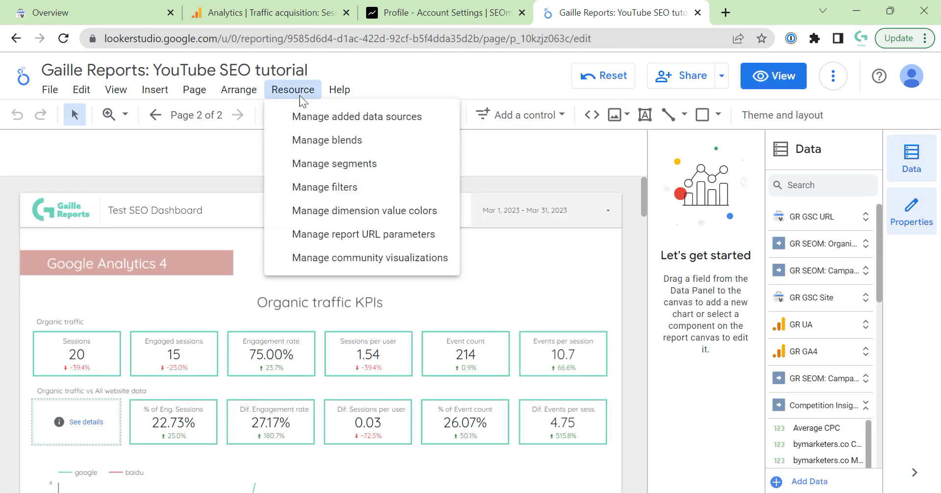
{"action": "left_click", "coordinate": [321, 120]}
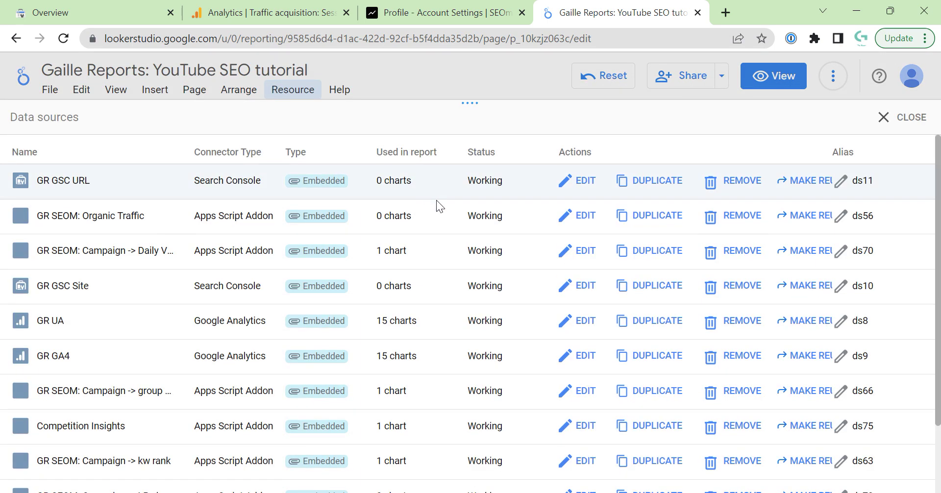
Compare chart counts and open the GR SEOM: Organic Traffic data source for editing
{"action": "scroll", "coordinate": [441, 216], "scroll_direction": "down", "scroll_amount": 3}
{"action": "scroll", "coordinate": [416, 415], "scroll_direction": "up", "scroll_amount": 3}
{"action": "left_click_drag", "start_coordinate": [375, 180], "coordinate": [420, 178]}
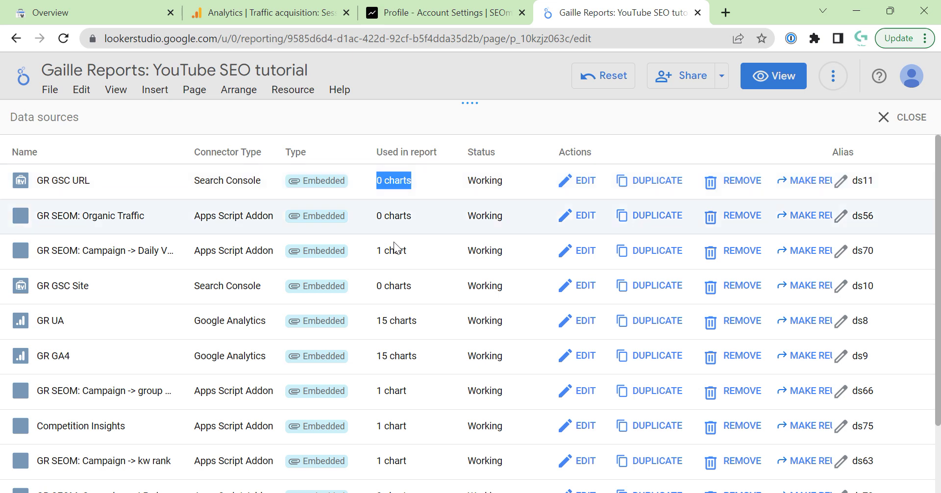
{"action": "left_click_drag", "start_coordinate": [422, 209], "coordinate": [369, 216]}
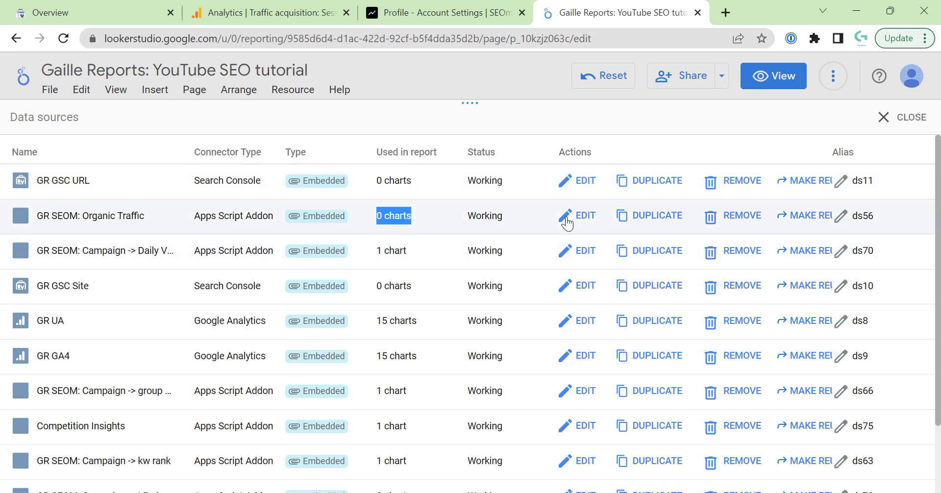
{"action": "left_click", "coordinate": [586, 215]}
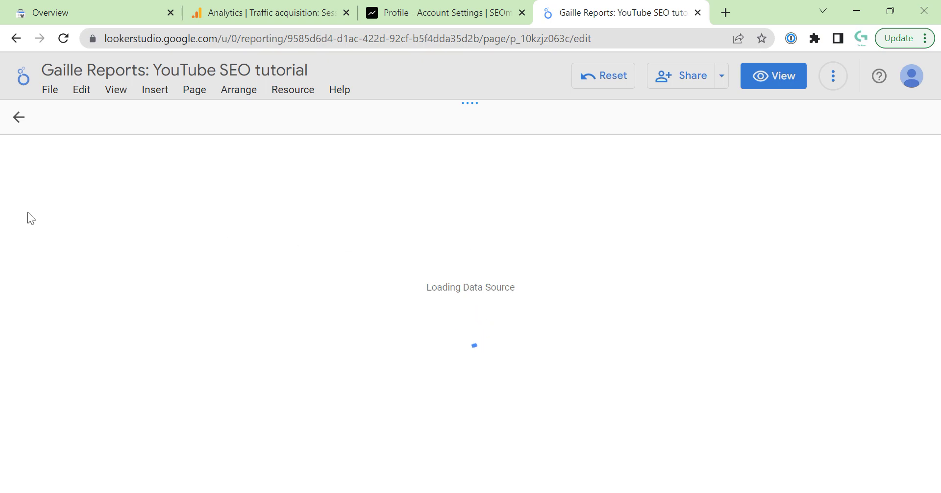
Inspect the Organic Traffic connector's Campaign setting, then cancel and discard any changes
{"action": "left_click", "coordinate": [19, 153]}
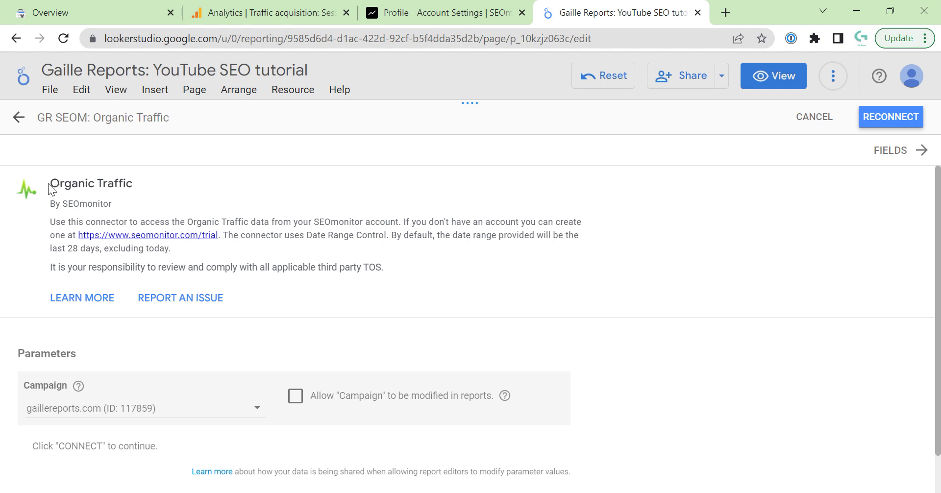
{"action": "left_click_drag", "start_coordinate": [50, 185], "coordinate": [142, 191]}
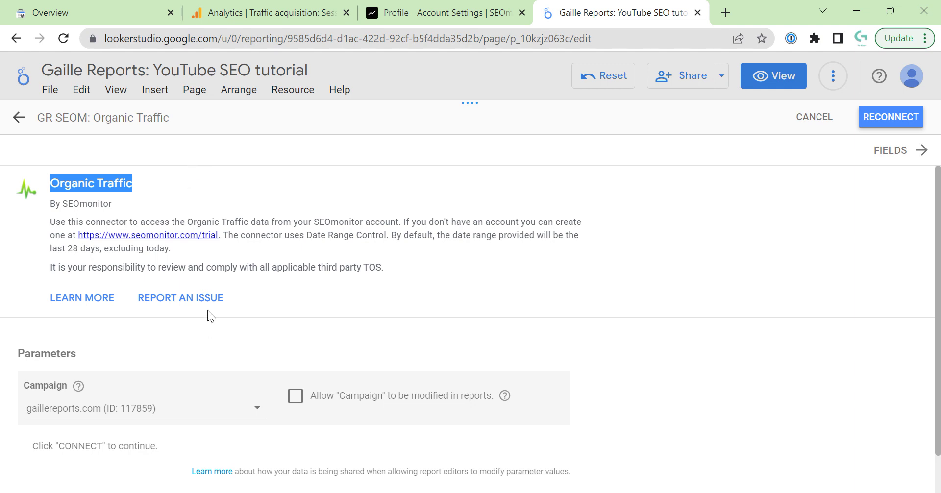
{"action": "scroll", "coordinate": [208, 311], "scroll_direction": "down", "scroll_amount": 1}
{"action": "scroll", "coordinate": [209, 307], "scroll_direction": "up", "scroll_amount": 1}
{"action": "left_click_drag", "start_coordinate": [62, 182], "coordinate": [134, 184]}
{"action": "scroll", "coordinate": [98, 392], "scroll_direction": "down", "scroll_amount": 1}
{"action": "scroll", "coordinate": [104, 372], "scroll_direction": "up", "scroll_amount": 1}
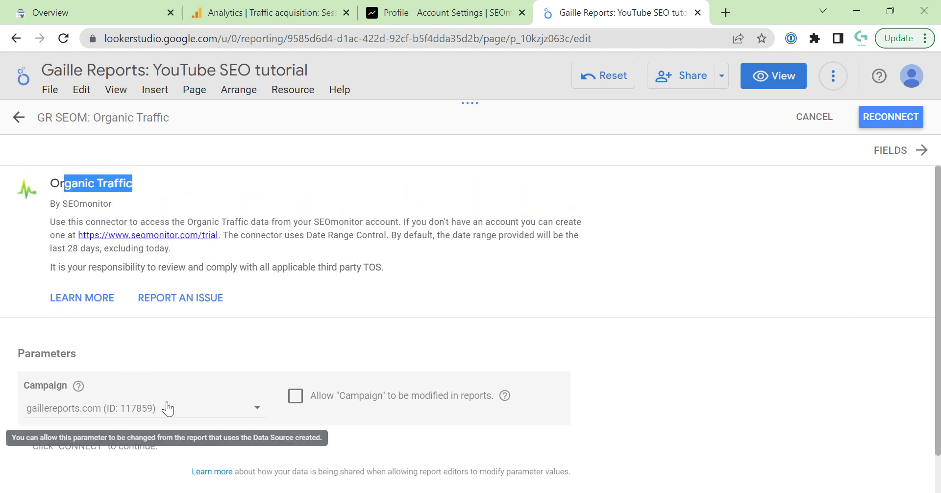
{"action": "left_click", "coordinate": [814, 117]}
{"action": "left_click", "coordinate": [530, 312]}
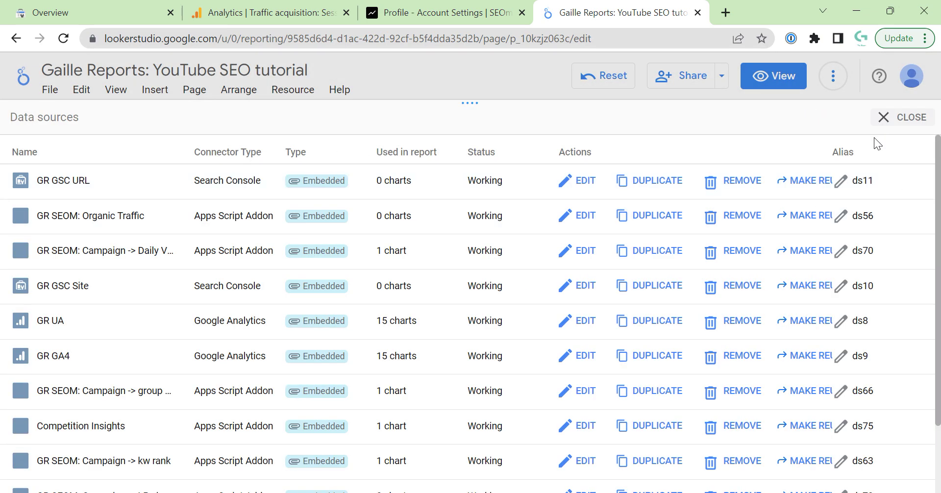
Close the data sources list and bring up the Add data panel
{"action": "left_click", "coordinate": [903, 117]}
{"action": "left_click", "coordinate": [293, 89]}
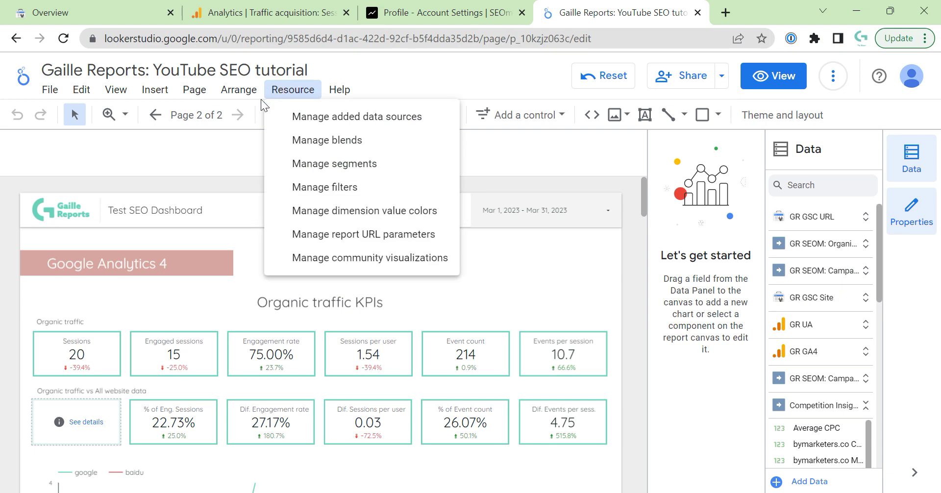
{"action": "left_click", "coordinate": [198, 136]}
{"action": "left_click", "coordinate": [297, 118]}
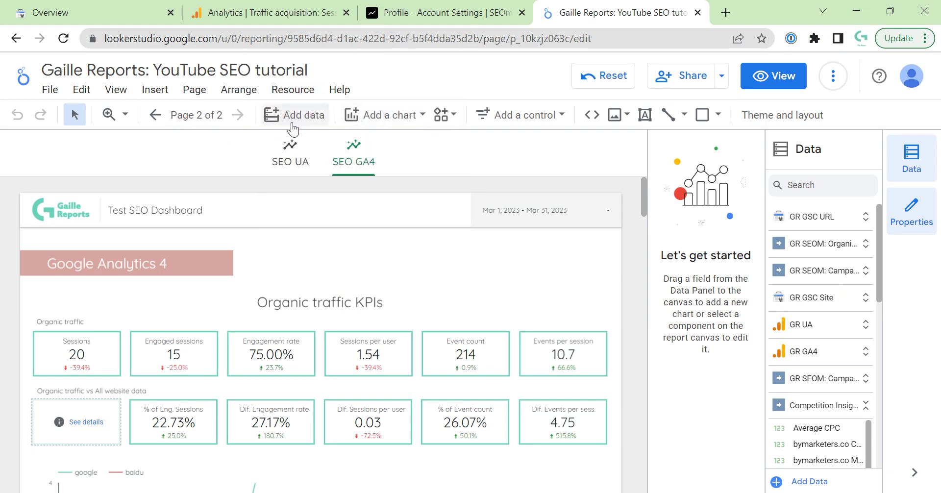
{"action": "left_click", "coordinate": [292, 125]}
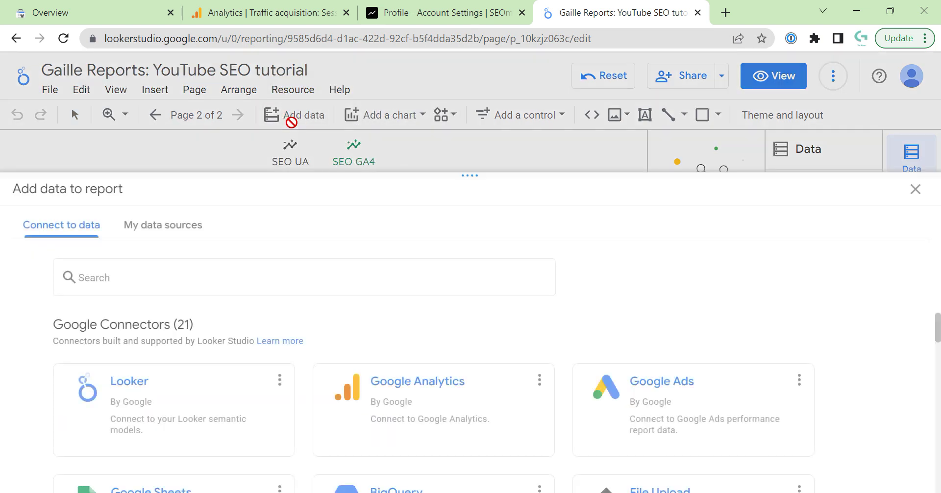
Search the connector gallery for 'seomonitor' and browse the SEOmonitor connectors
{"action": "left_click", "coordinate": [159, 283]}
{"action": "type", "text": "seomonitor"}
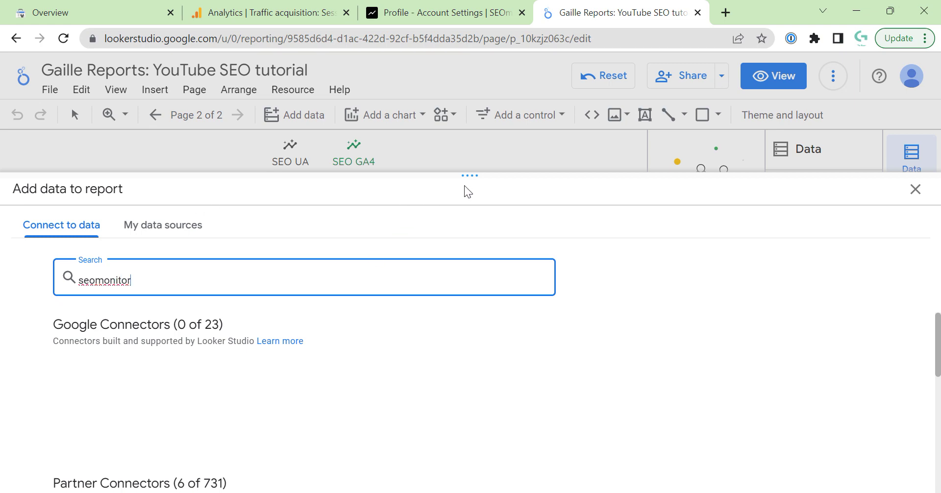
{"action": "left_click_drag", "start_coordinate": [470, 175], "coordinate": [474, 69]}
{"action": "scroll", "coordinate": [784, 351], "scroll_direction": "down", "scroll_amount": 5}
{"action": "scroll", "coordinate": [774, 382], "scroll_direction": "up", "scroll_amount": 3}
{"action": "scroll", "coordinate": [731, 388], "scroll_direction": "down", "scroll_amount": 1}
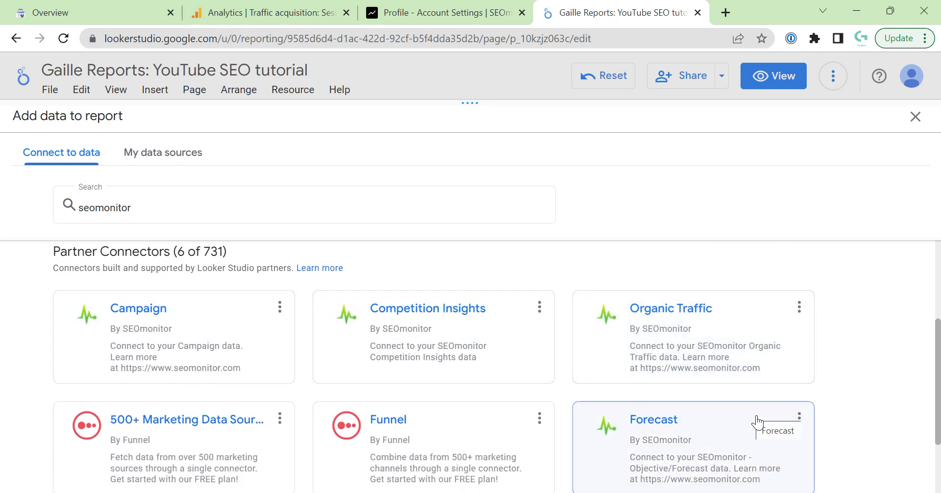
Open the SEOmonitor Forecast connector's setup page and review its key requirement
{"action": "left_click", "coordinate": [741, 447]}
{"action": "left_click", "coordinate": [747, 433]}
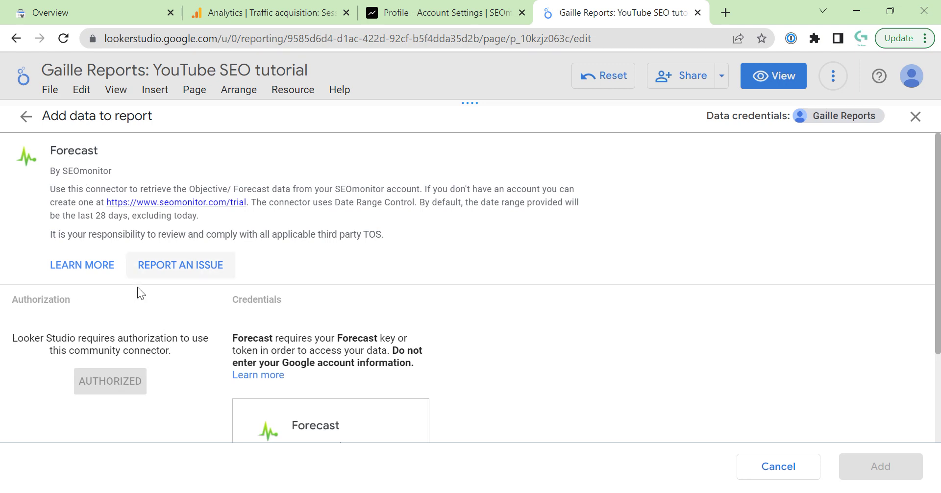
{"action": "scroll", "coordinate": [80, 340], "scroll_direction": "down", "scroll_amount": 3}
{"action": "left_click_drag", "start_coordinate": [219, 207], "coordinate": [445, 264]}
{"action": "left_click", "coordinate": [571, 302]}
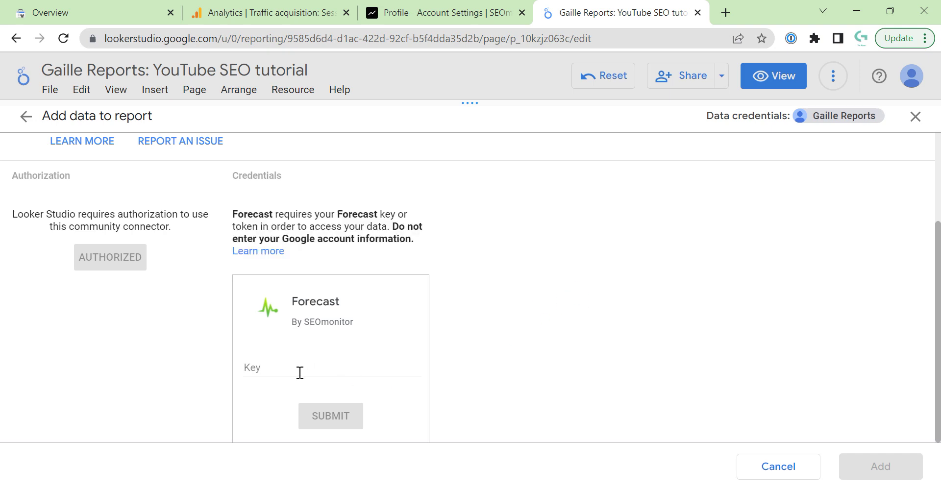
Copy the API token from the SEOmonitor profile and paste it into the Forecast connector's Key field
{"action": "left_click", "coordinate": [434, 10]}
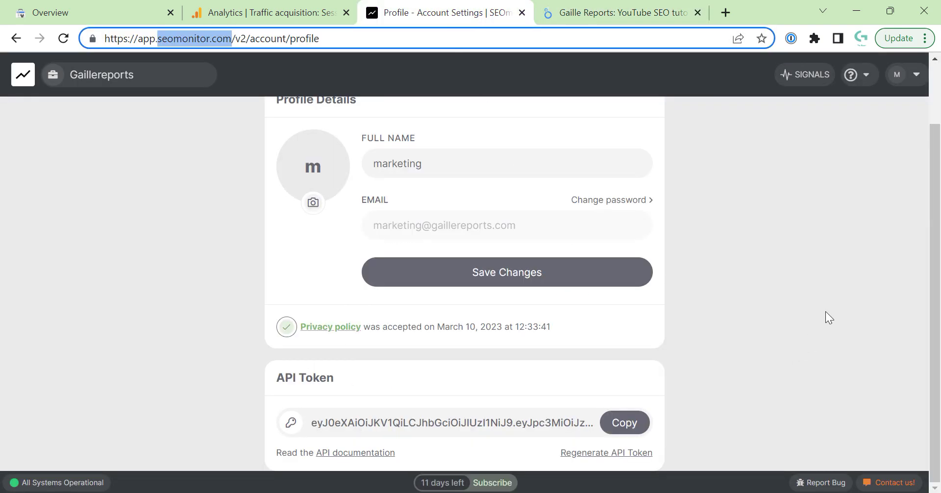
{"action": "scroll", "coordinate": [848, 317], "scroll_direction": "up", "scroll_amount": 2}
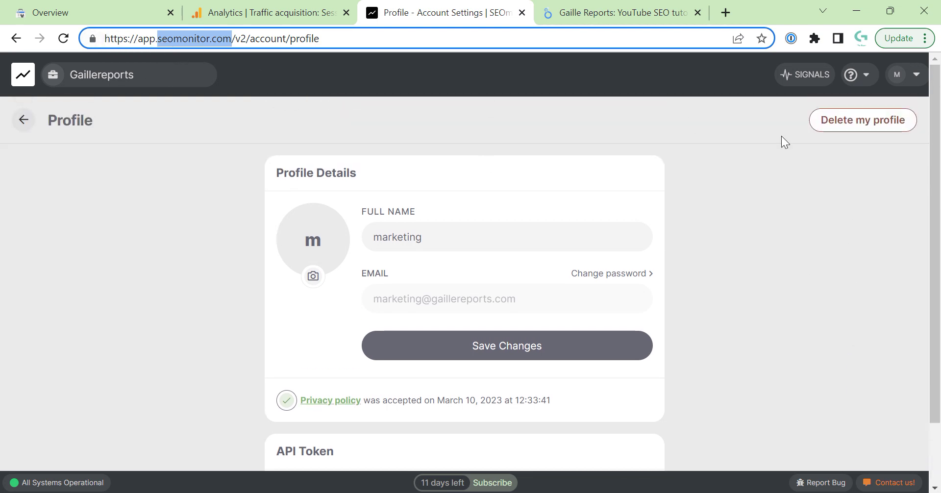
{"action": "left_click", "coordinate": [899, 76]}
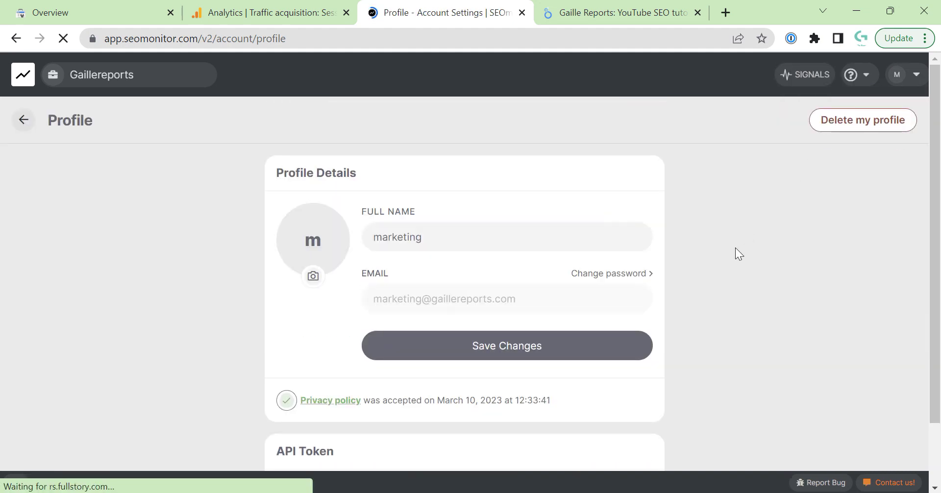
{"action": "scroll", "coordinate": [735, 248], "scroll_direction": "down", "scroll_amount": 2}
{"action": "left_click", "coordinate": [619, 425]}
{"action": "left_click", "coordinate": [579, 12]}
{"action": "left_click", "coordinate": [354, 360]}
{"action": "key", "text": "ctrl+v"}
Submit the key, choose the gaillereports.com campaign, and add the Forecast data source to the report
{"action": "left_click", "coordinate": [349, 424]}
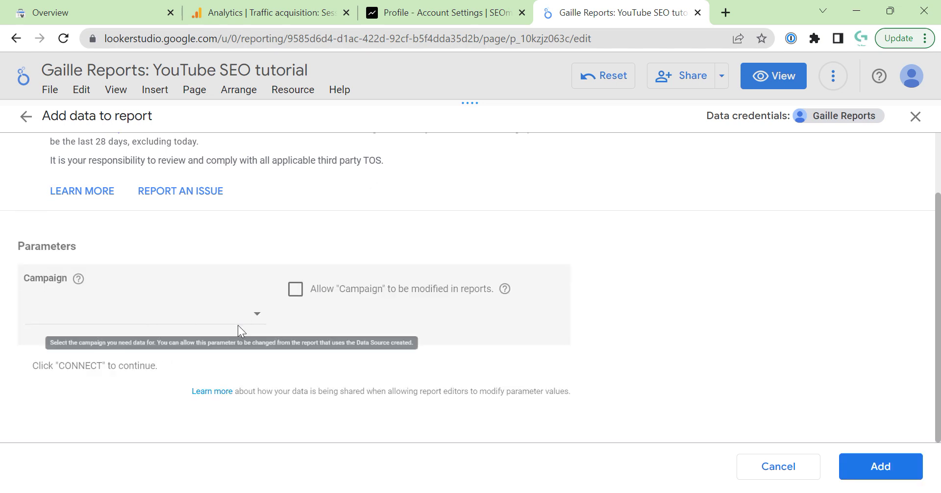
{"action": "left_click", "coordinate": [254, 309]}
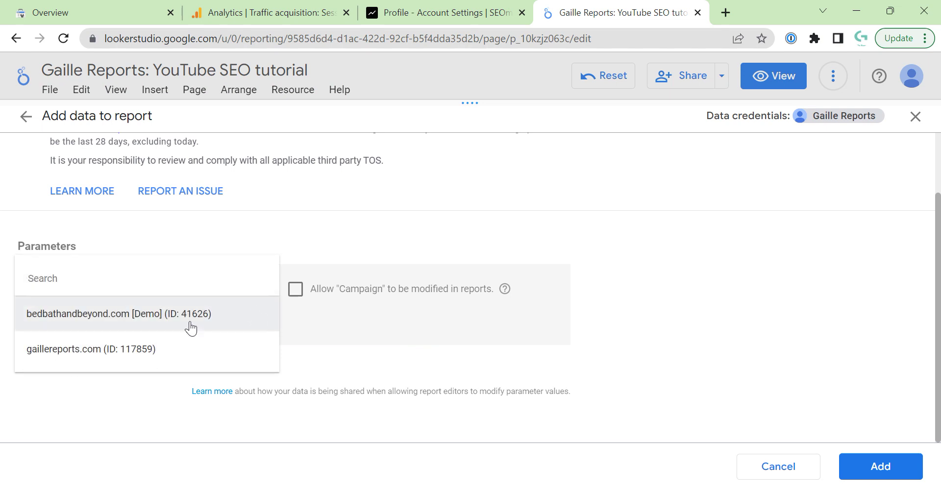
{"action": "left_click", "coordinate": [102, 359]}
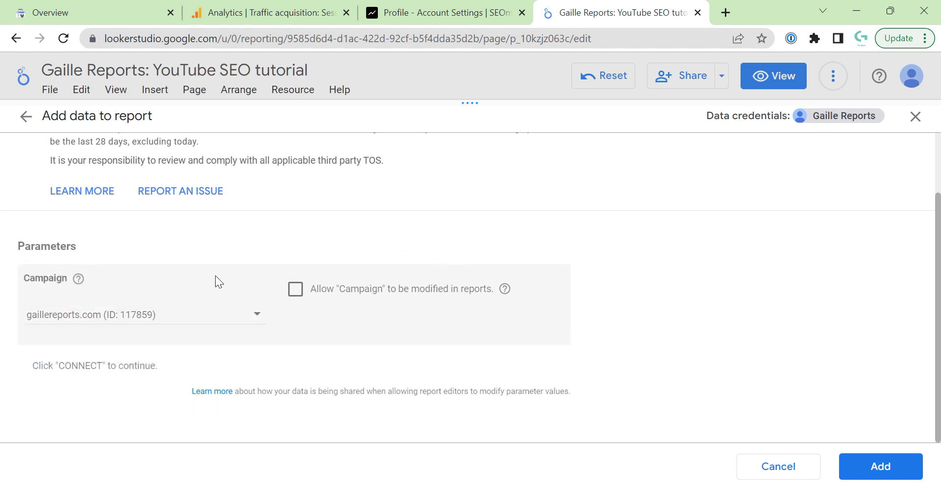
{"action": "left_click", "coordinate": [873, 463]}
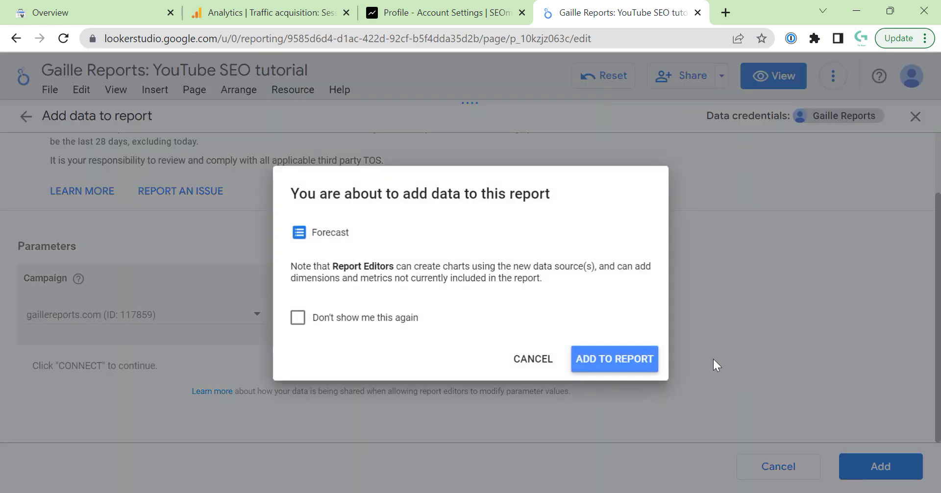
{"action": "left_click", "coordinate": [627, 363]}
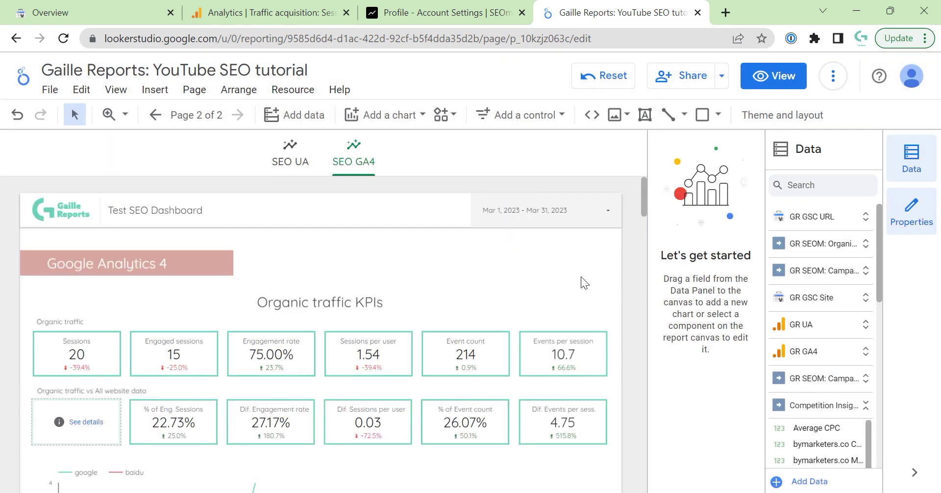
Rename the new data source to 'GR SEOM: Forecast', finish setup, and close the data sources list
{"action": "left_click", "coordinate": [282, 90]}
{"action": "left_click", "coordinate": [300, 117]}
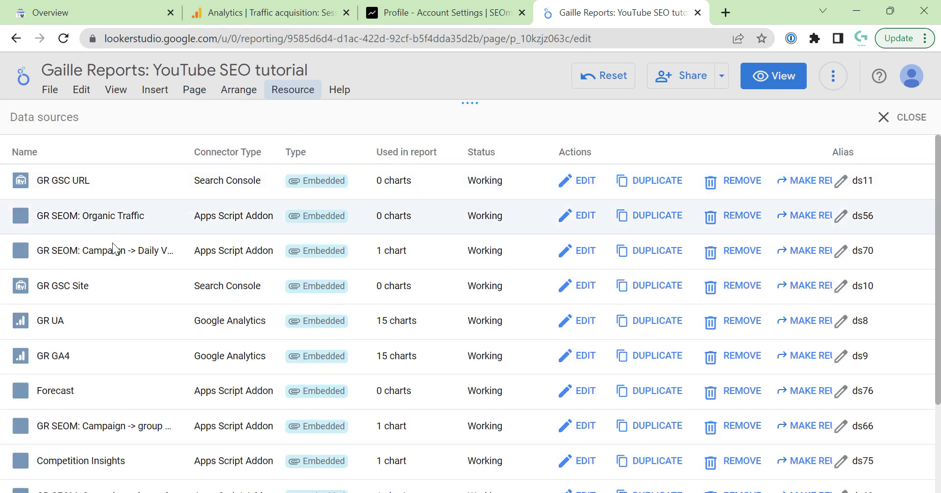
{"action": "left_click", "coordinate": [583, 392]}
{"action": "left_click", "coordinate": [104, 122]}
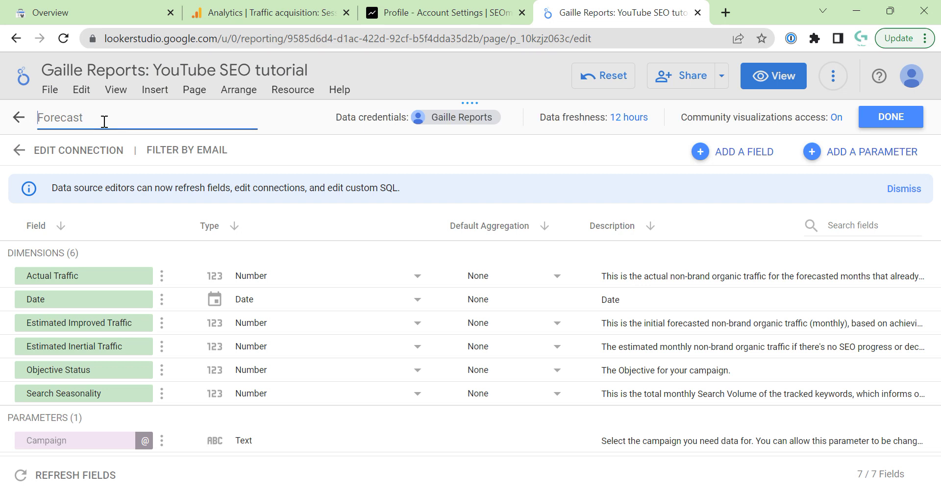
{"action": "type", "text": "GR SEOM:"}
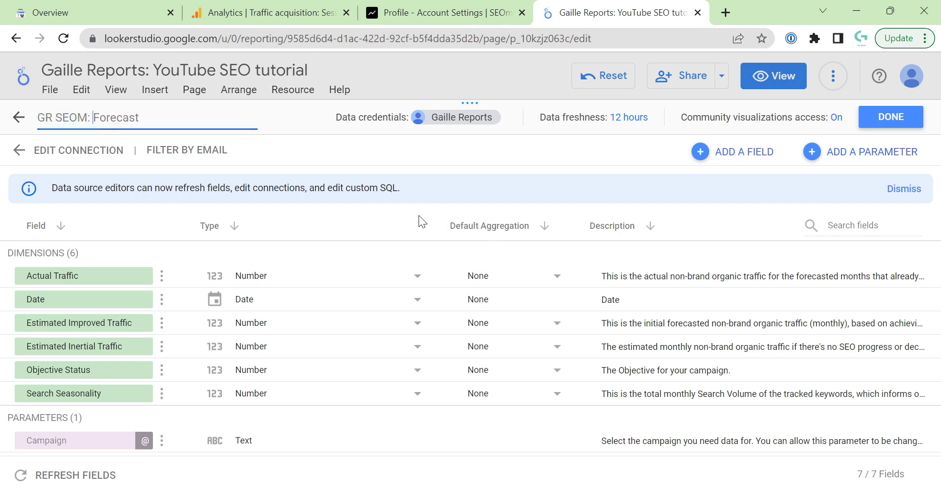
{"action": "left_click", "coordinate": [393, 225]}
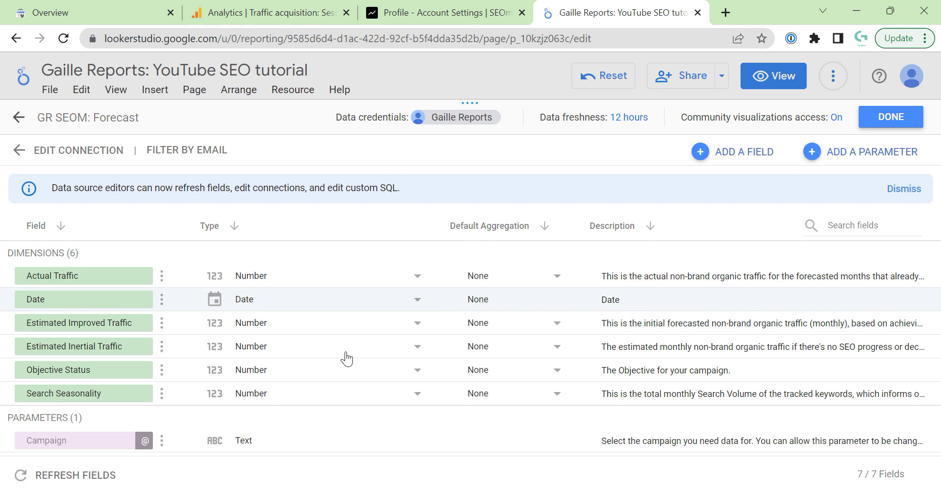
{"action": "left_click", "coordinate": [875, 125]}
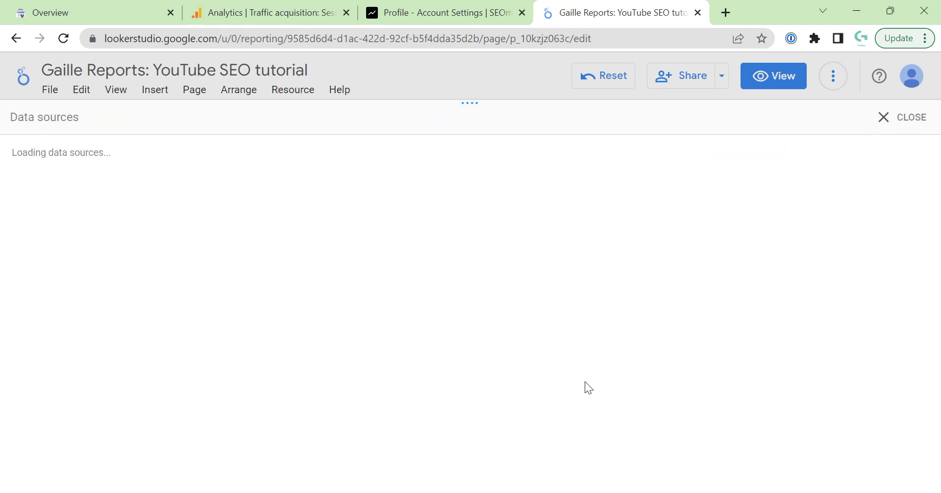
{"action": "left_click", "coordinate": [904, 117]}
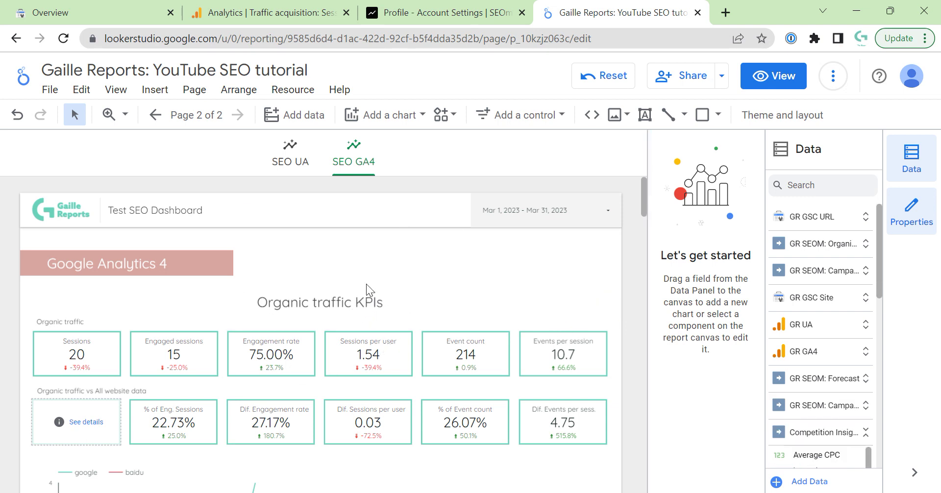
Scroll down to the SEO Monitor Keywords groups performance table and hide the Data panel
{"action": "scroll", "coordinate": [360, 279], "scroll_direction": "down", "scroll_amount": 5}
{"action": "scroll", "coordinate": [554, 348], "scroll_direction": "down", "scroll_amount": 6}
{"action": "scroll", "coordinate": [598, 423], "scroll_direction": "down", "scroll_amount": 8}
{"action": "scroll", "coordinate": [622, 332], "scroll_direction": "down", "scroll_amount": 2}
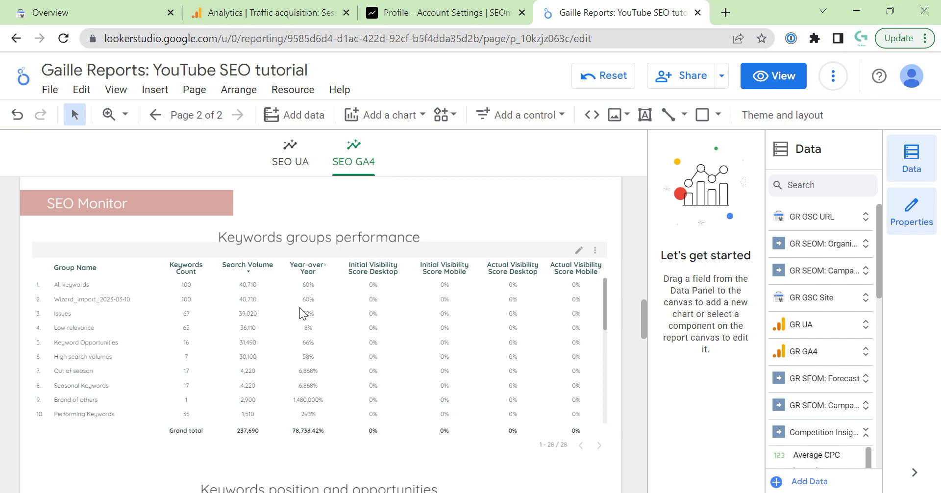
{"action": "left_click", "coordinate": [912, 164]}
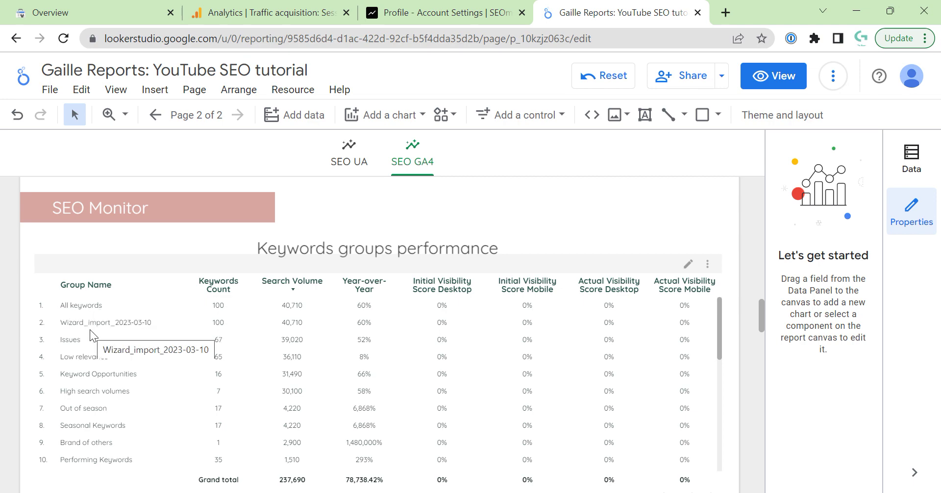
Undo the accidental table move and open the Keywords groups performance table's data source
{"action": "left_click_drag", "start_coordinate": [161, 325], "coordinate": [113, 329]}
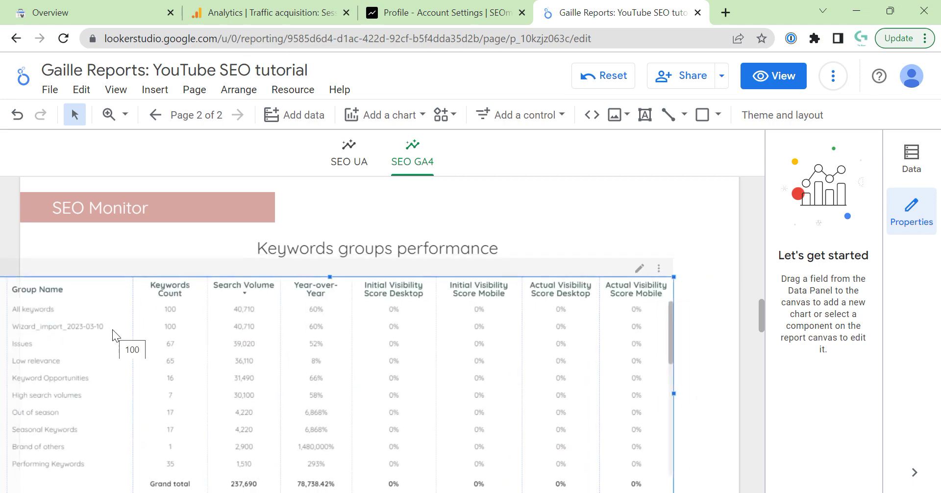
{"action": "left_click", "coordinate": [19, 116]}
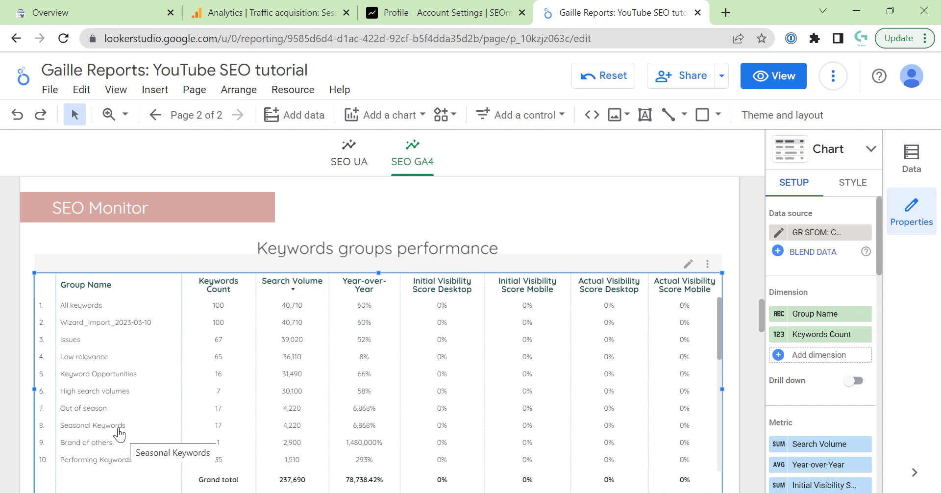
{"action": "scroll", "coordinate": [148, 388], "scroll_direction": "down", "scroll_amount": 6}
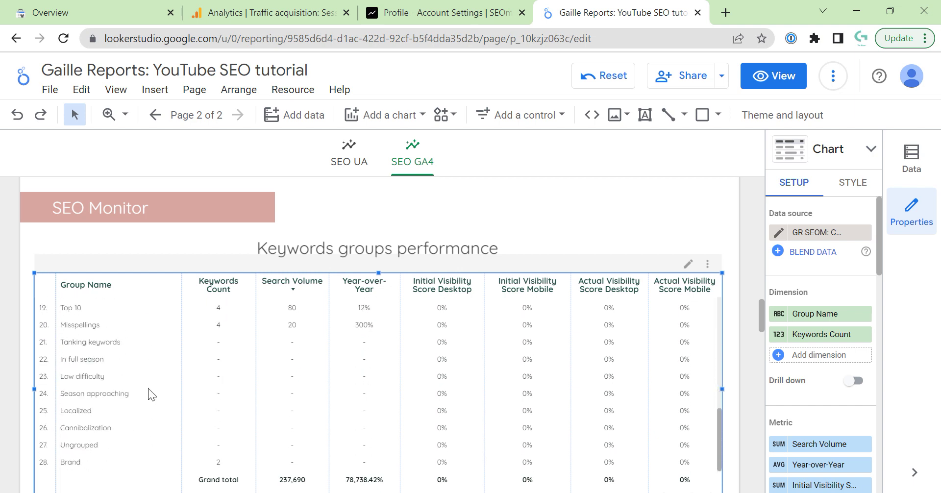
{"action": "scroll", "coordinate": [148, 388], "scroll_direction": "up", "scroll_amount": 6}
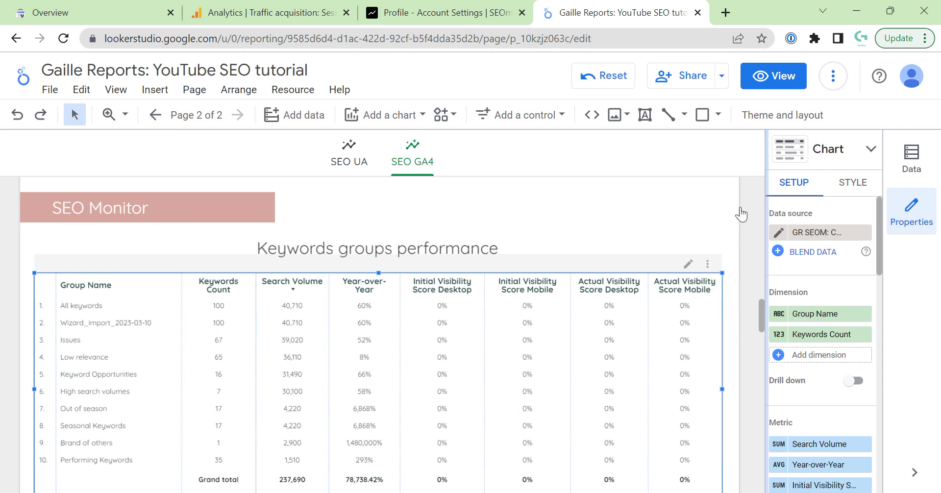
{"action": "left_click", "coordinate": [778, 232]}
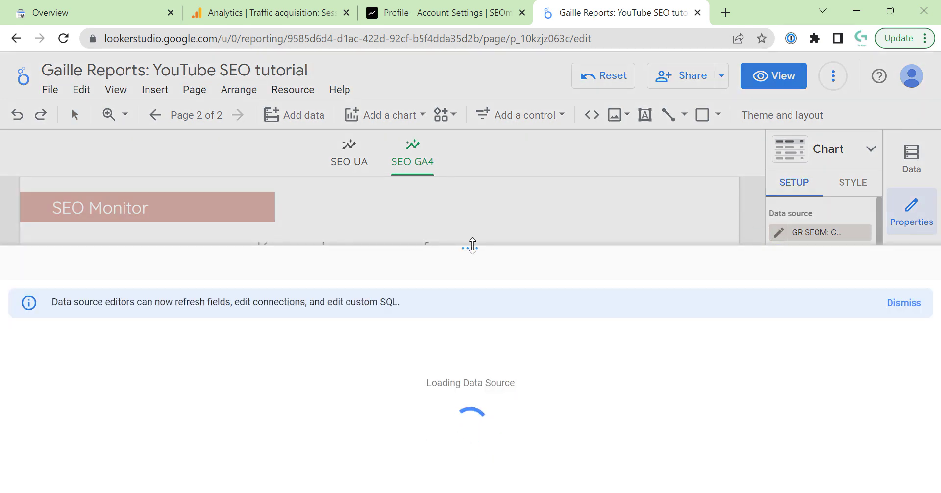
Check the SEOmonitor connector's API endpoint options, then cancel without changing anything
{"action": "left_click_drag", "start_coordinate": [472, 245], "coordinate": [490, 109]}
{"action": "left_click", "coordinate": [17, 190]}
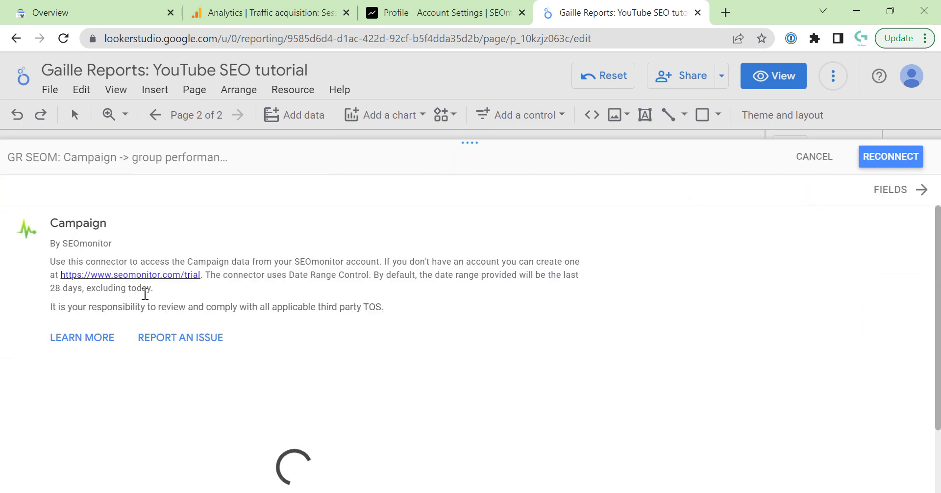
{"action": "left_click_drag", "start_coordinate": [110, 222], "coordinate": [51, 230]}
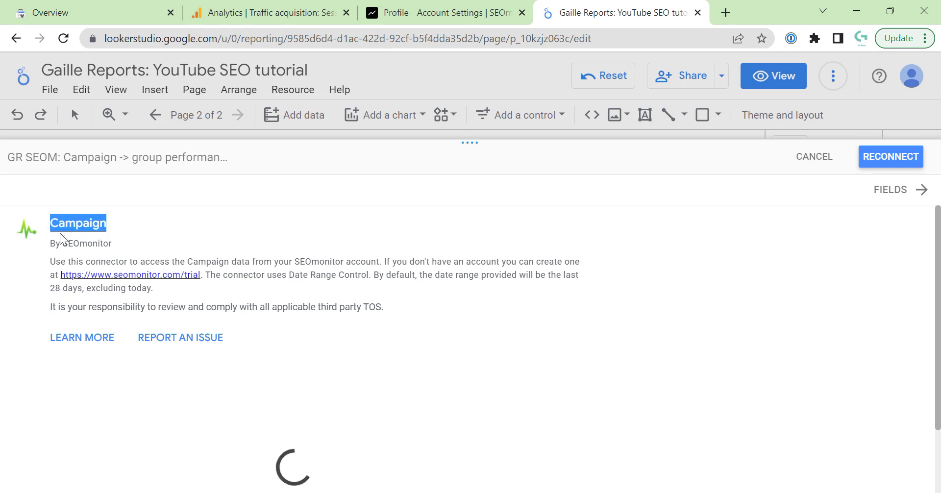
{"action": "scroll", "coordinate": [189, 336], "scroll_direction": "down", "scroll_amount": 3}
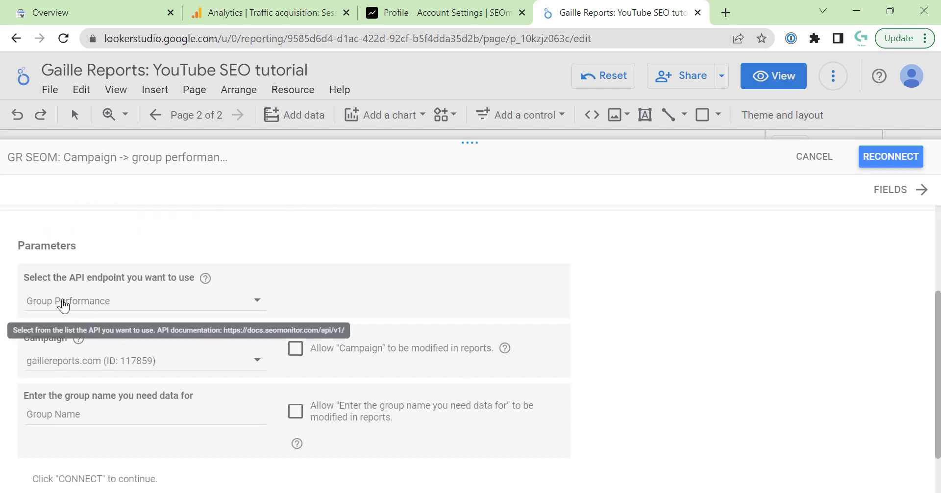
{"action": "left_click", "coordinate": [199, 302]}
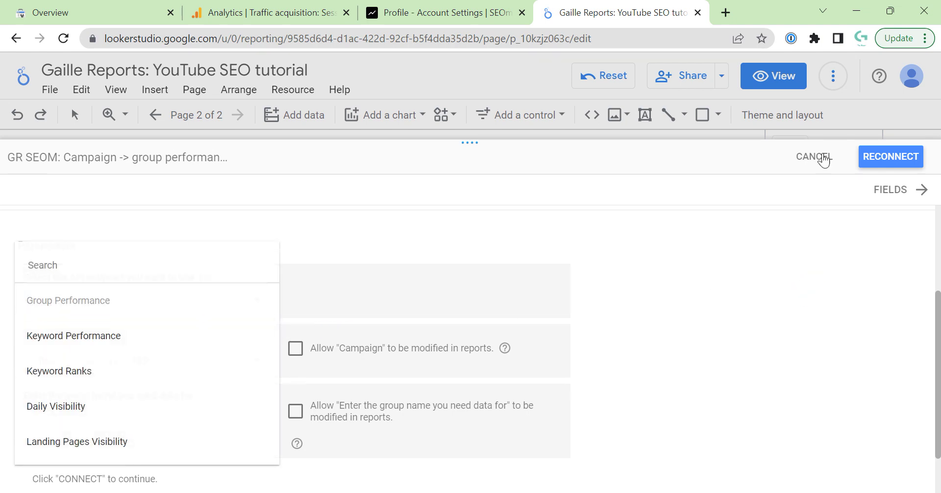
{"action": "left_click", "coordinate": [814, 157]}
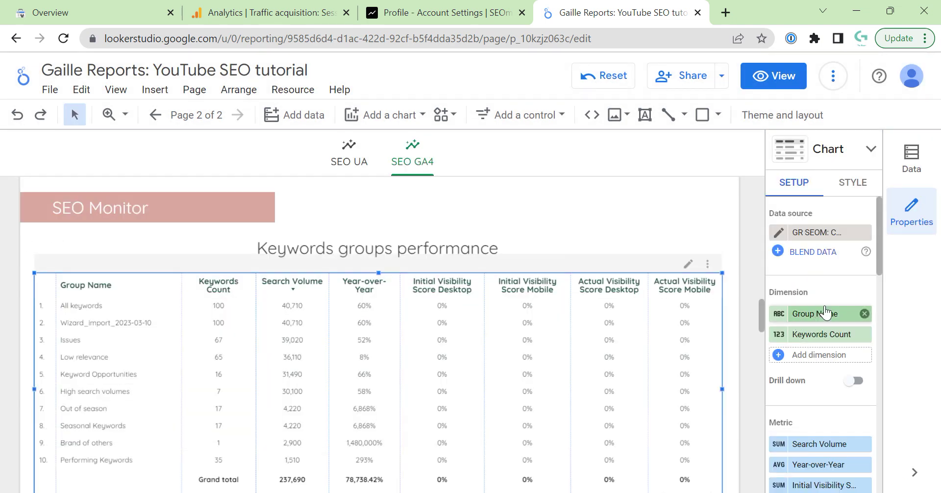
{"action": "scroll", "coordinate": [827, 316], "scroll_direction": "down", "scroll_amount": 1}
{"action": "scroll", "coordinate": [829, 319], "scroll_direction": "down", "scroll_amount": 1}
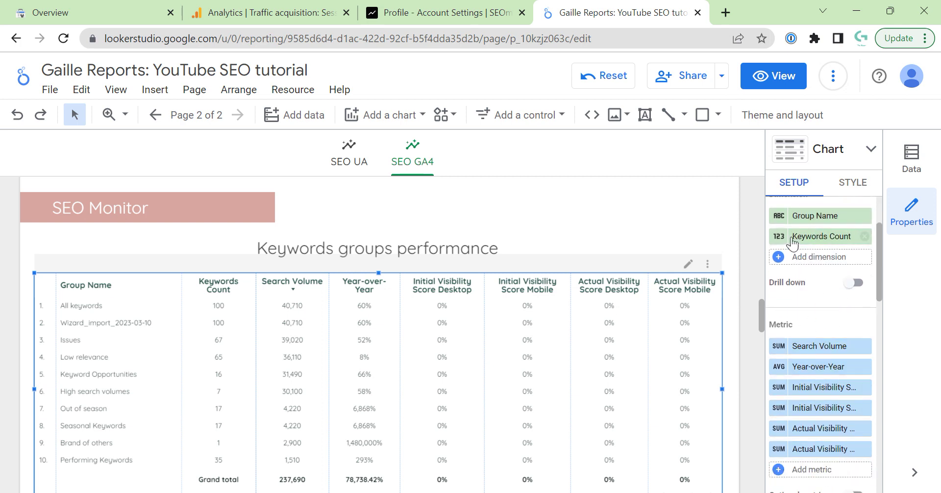
{"action": "left_click", "coordinate": [805, 472]}
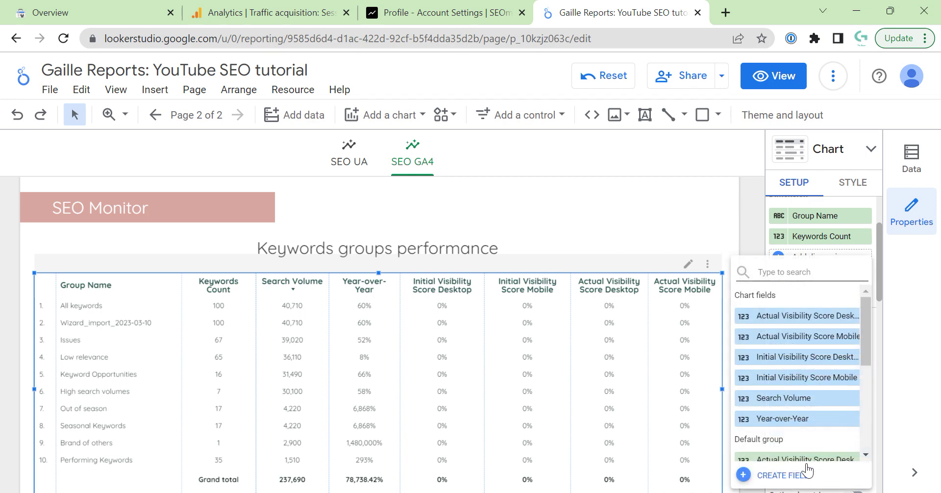
{"action": "scroll", "coordinate": [799, 383], "scroll_direction": "down", "scroll_amount": 5}
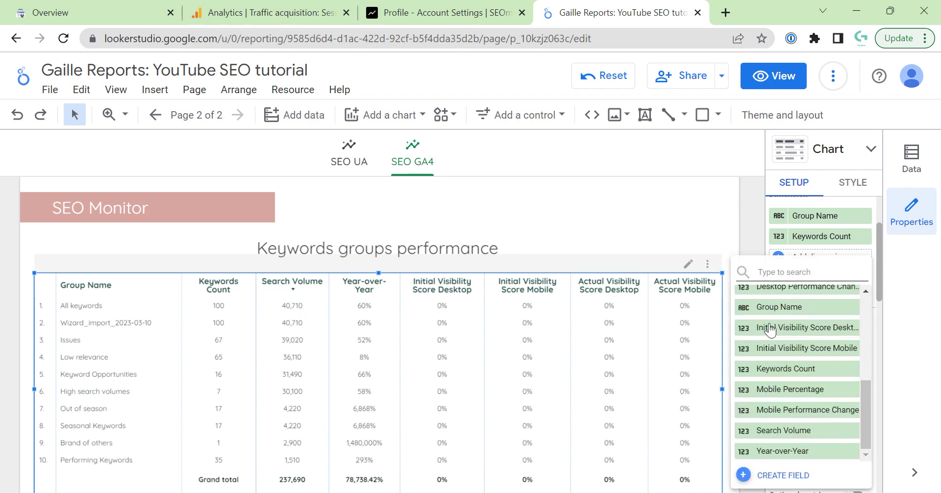
{"action": "left_click", "coordinate": [750, 237]}
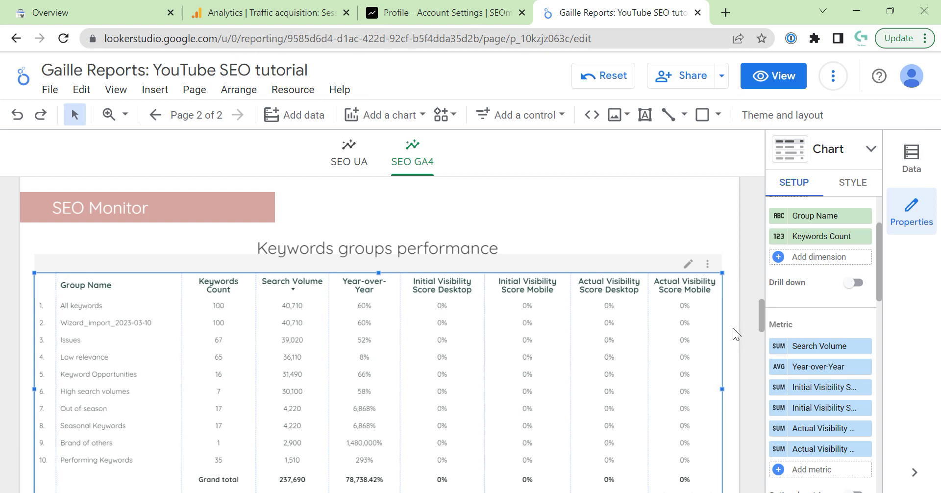
{"action": "scroll", "coordinate": [734, 334], "scroll_direction": "down", "scroll_amount": 2}
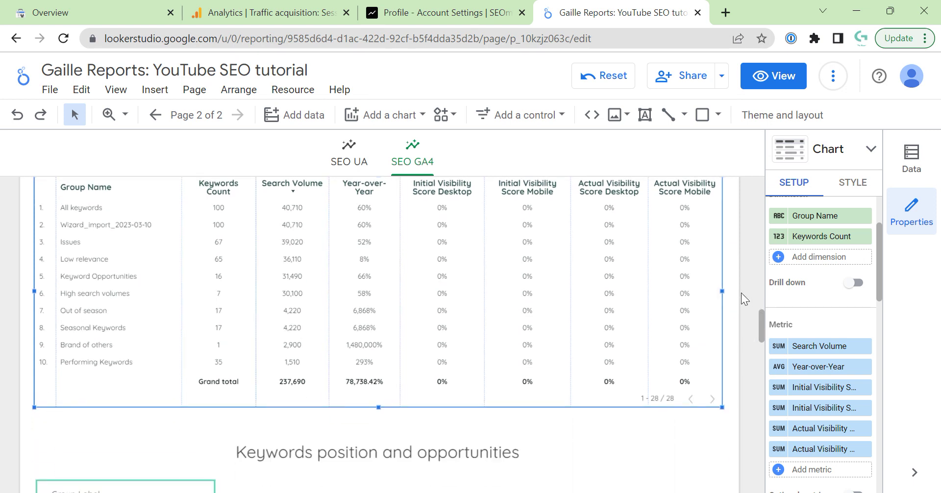
{"action": "scroll", "coordinate": [742, 294], "scroll_direction": "up", "scroll_amount": 2}
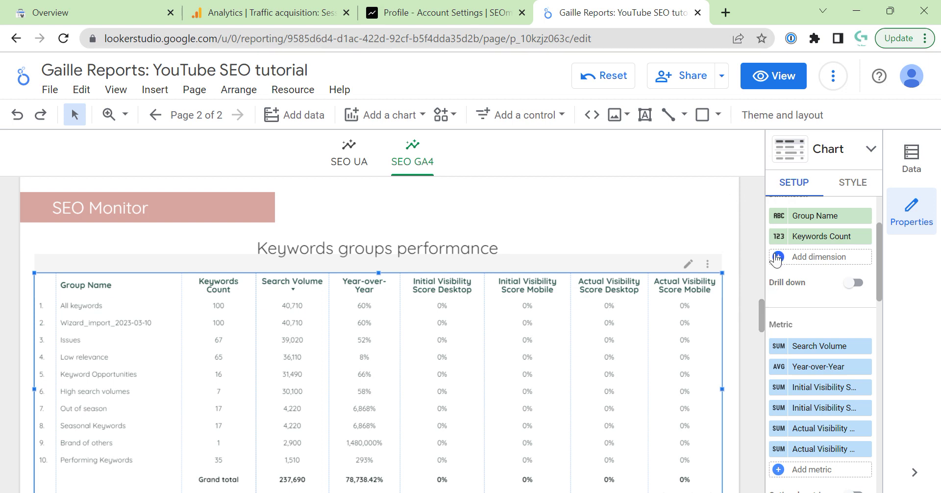
{"action": "left_click", "coordinate": [738, 308]}
Delete the Keywords groups performance table together with its title
{"action": "left_click_drag", "start_coordinate": [7, 248], "coordinate": [399, 331]}
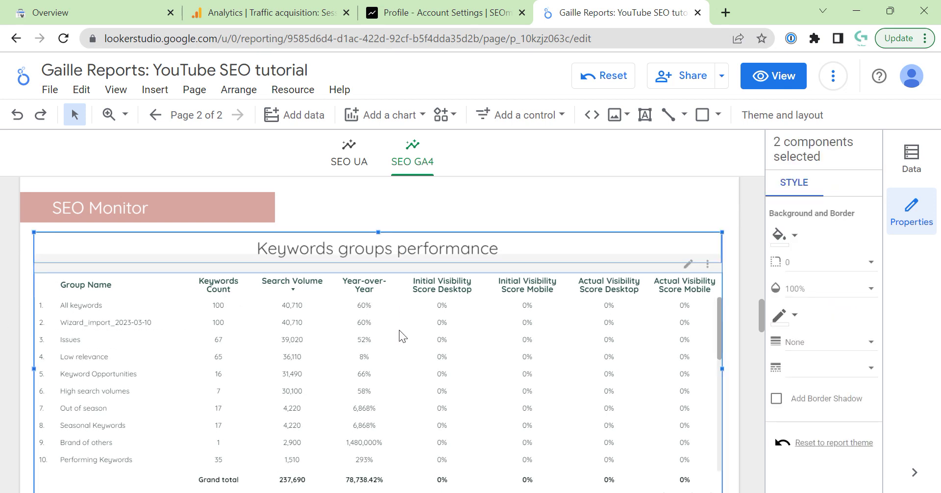
{"action": "key", "text": "Delete"}
{"action": "scroll", "coordinate": [121, 309], "scroll_direction": "down", "scroll_amount": 5}
Move the Keywords position and opportunities section up under the SEO Monitor banner
{"action": "left_click_drag", "start_coordinate": [8, 273], "coordinate": [737, 414]}
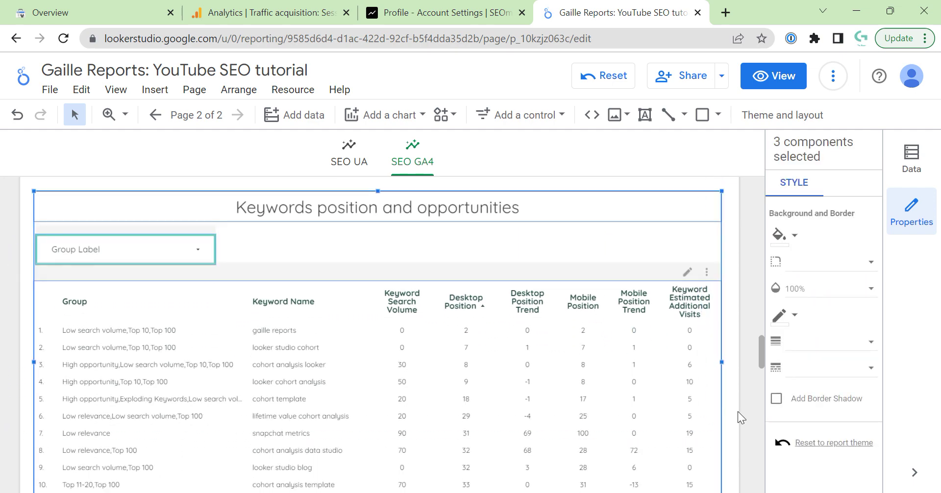
{"action": "scroll", "coordinate": [736, 410], "scroll_direction": "down", "scroll_amount": 2}
{"action": "scroll", "coordinate": [744, 349], "scroll_direction": "up", "scroll_amount": 4}
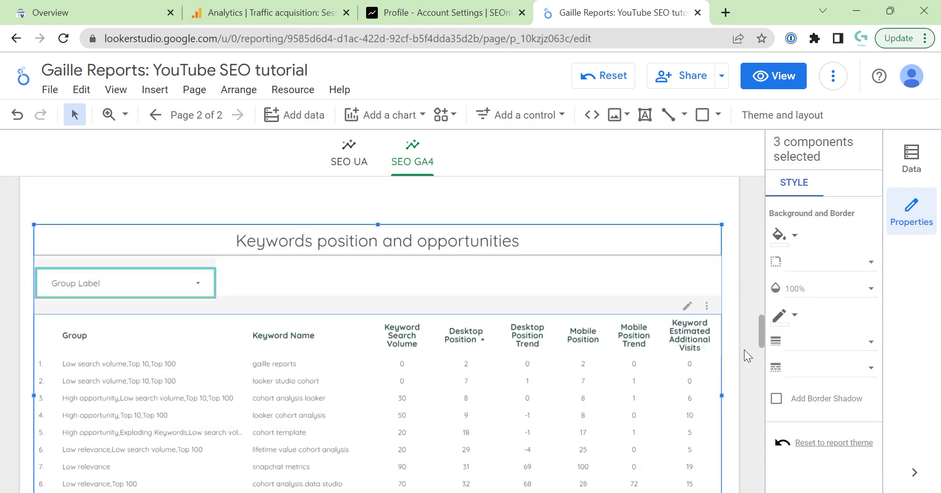
{"action": "scroll", "coordinate": [730, 327], "scroll_direction": "up", "scroll_amount": 2}
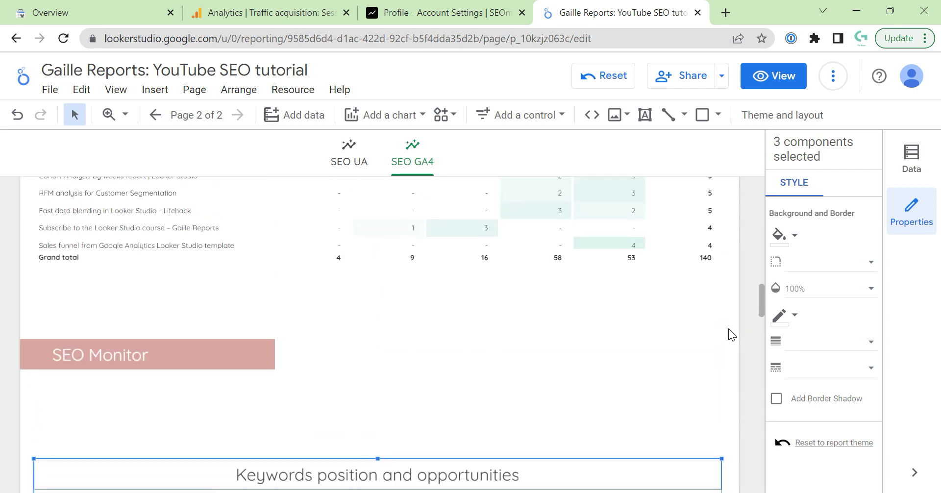
{"action": "key", "text": "Down"}
{"action": "key", "text": "Down"}
{"action": "key", "text": "Down"}
{"action": "key", "text": "Down"}
{"action": "key", "text": "Down"}
{"action": "key", "text": "Down"}
{"action": "key", "text": "Down"}
{"action": "key", "text": "Down"}
{"action": "key", "text": "Down"}
{"action": "key", "text": "Down"}
{"action": "key", "text": "Down"}
{"action": "key", "text": "Down"}
{"action": "key", "text": "Down"}
{"action": "key", "text": "Down"}
{"action": "key", "text": "Down"}
{"action": "key", "text": "Down"}
{"action": "key", "text": "Down"}
{"action": "key", "text": "Down"}
{"action": "key", "text": "Down"}
{"action": "key", "text": "Down"}
{"action": "left_click", "coordinate": [742, 398]}
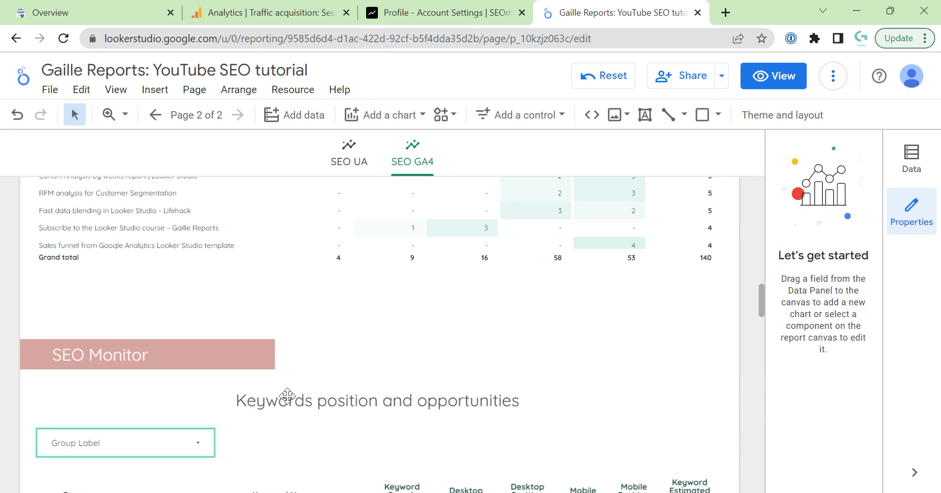
{"action": "scroll", "coordinate": [287, 392], "scroll_direction": "down", "scroll_amount": 2}
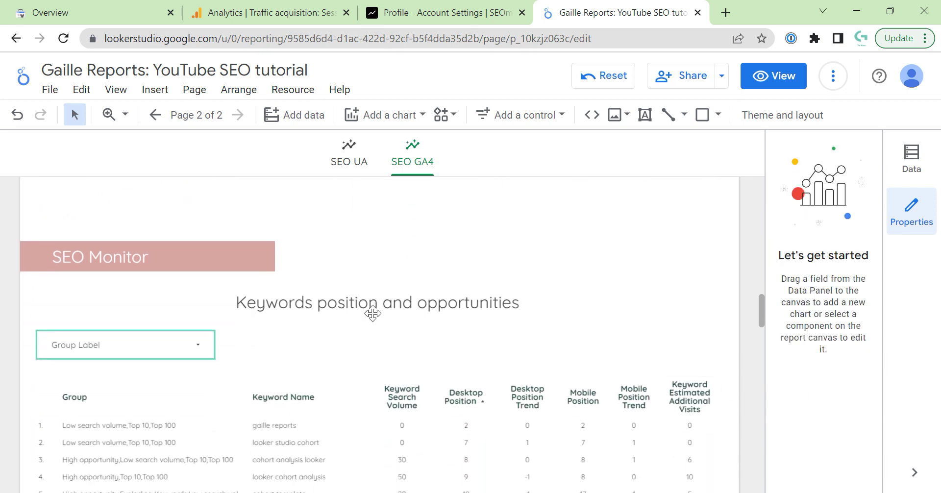
{"action": "scroll", "coordinate": [204, 407], "scroll_direction": "down", "scroll_amount": 2}
{"action": "scroll", "coordinate": [181, 449], "scroll_direction": "up", "scroll_amount": 2}
{"action": "scroll", "coordinate": [754, 338], "scroll_direction": "down", "scroll_amount": 2}
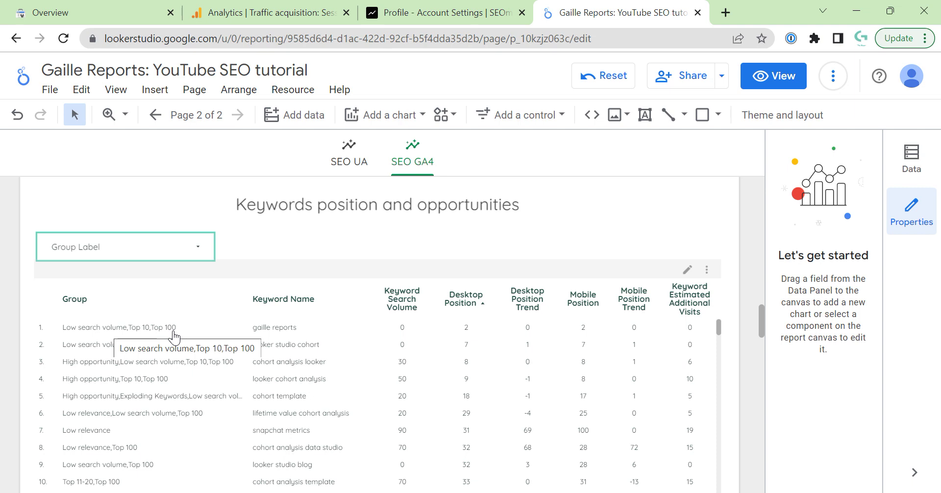
{"action": "left_click", "coordinate": [201, 239]}
{"action": "left_click", "coordinate": [199, 234]}
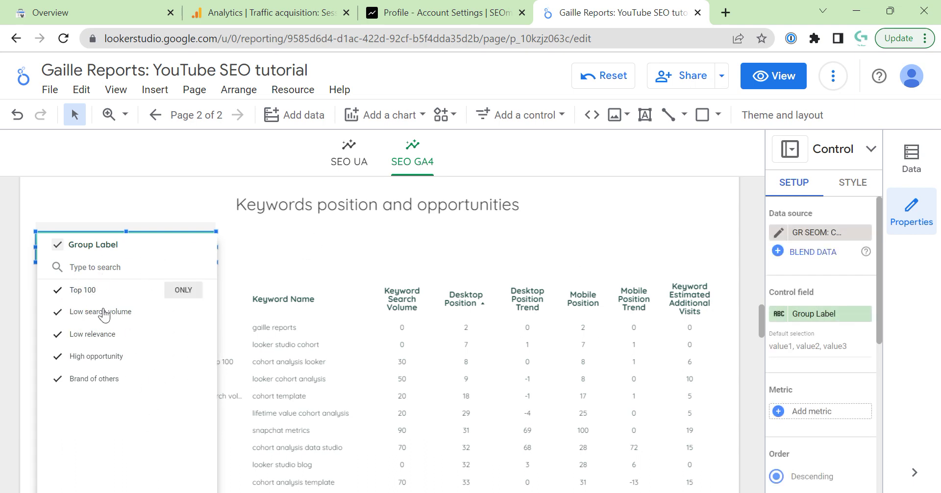
{"action": "left_click", "coordinate": [282, 244]}
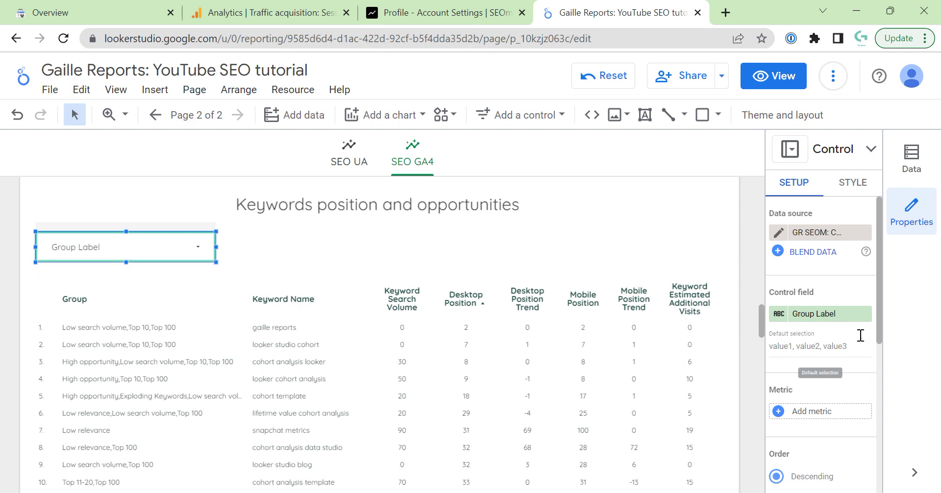
Select the keyword positions table and browse the list of fields available as metrics
{"action": "left_click", "coordinate": [477, 322]}
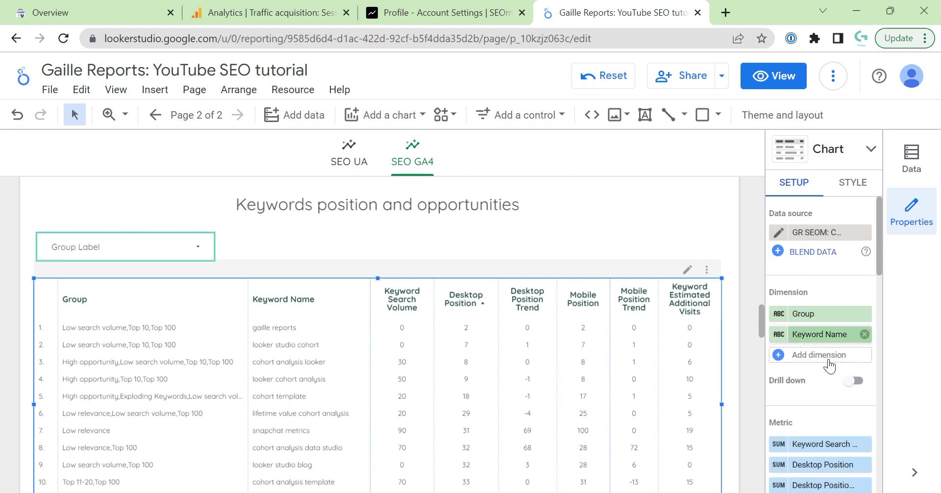
{"action": "scroll", "coordinate": [834, 416], "scroll_direction": "down", "scroll_amount": 2}
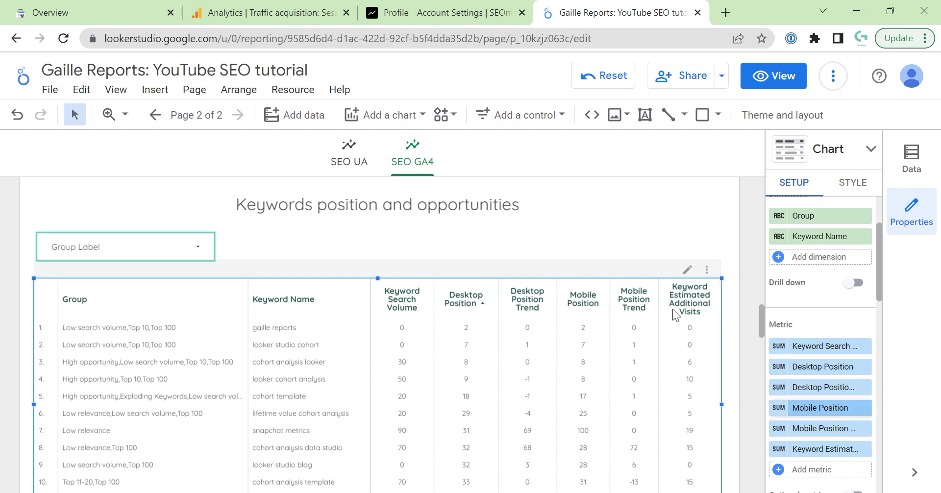
{"action": "left_click", "coordinate": [832, 471]}
{"action": "scroll", "coordinate": [813, 378], "scroll_direction": "down", "scroll_amount": 5}
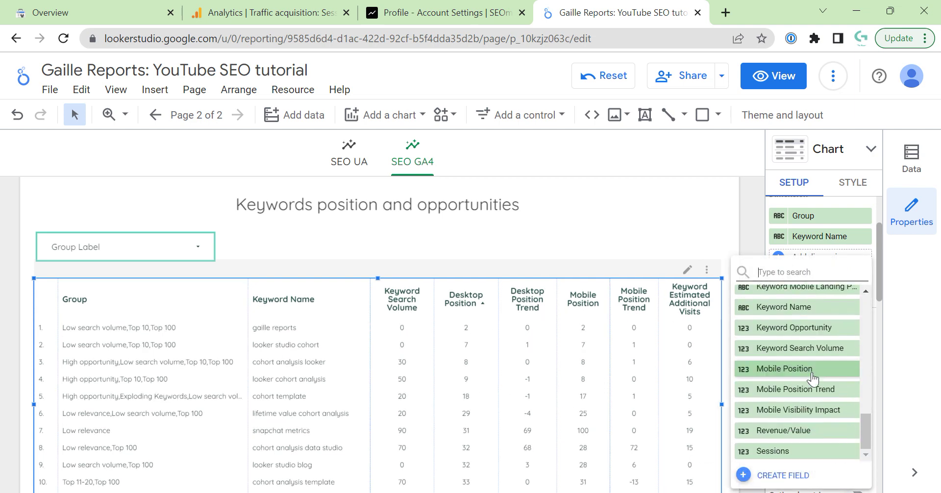
{"action": "scroll", "coordinate": [812, 377], "scroll_direction": "up", "scroll_amount": 6}
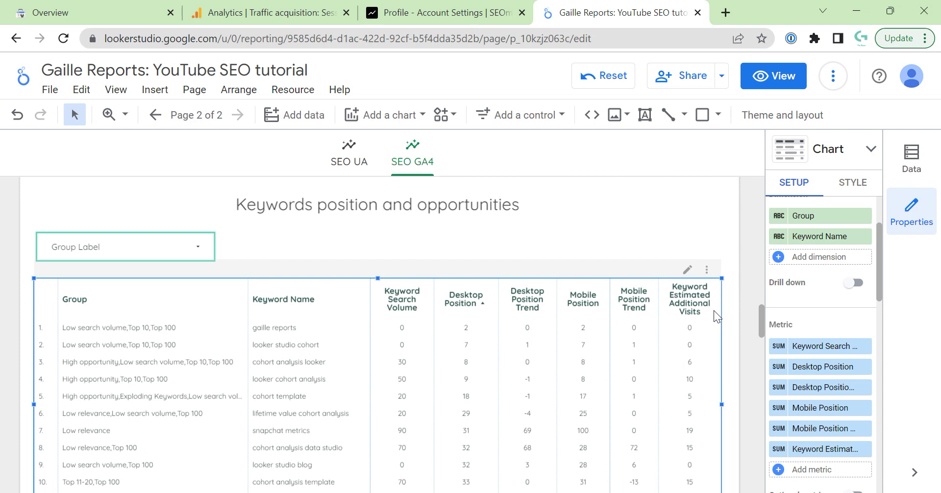
{"action": "scroll", "coordinate": [749, 345], "scroll_direction": "down", "scroll_amount": 1}
{"action": "scroll", "coordinate": [749, 344], "scroll_direction": "down", "scroll_amount": 1}
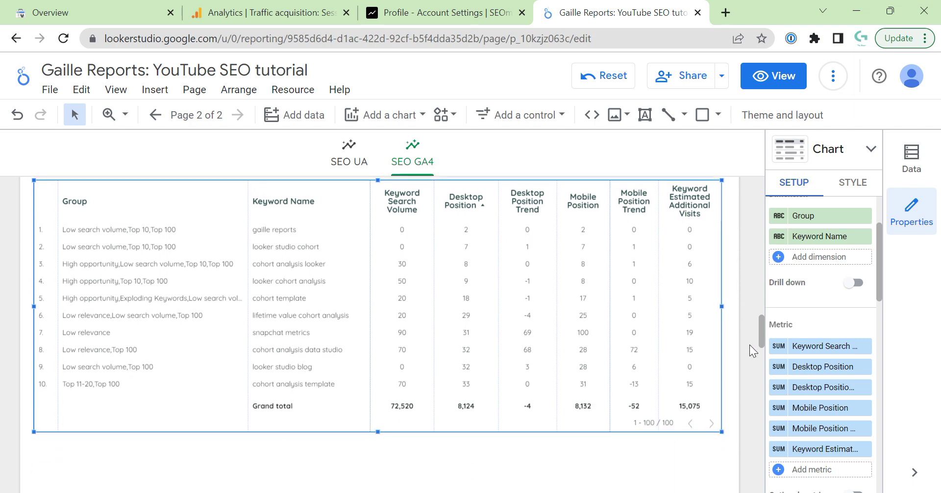
{"action": "scroll", "coordinate": [748, 345], "scroll_direction": "up", "scroll_amount": 1}
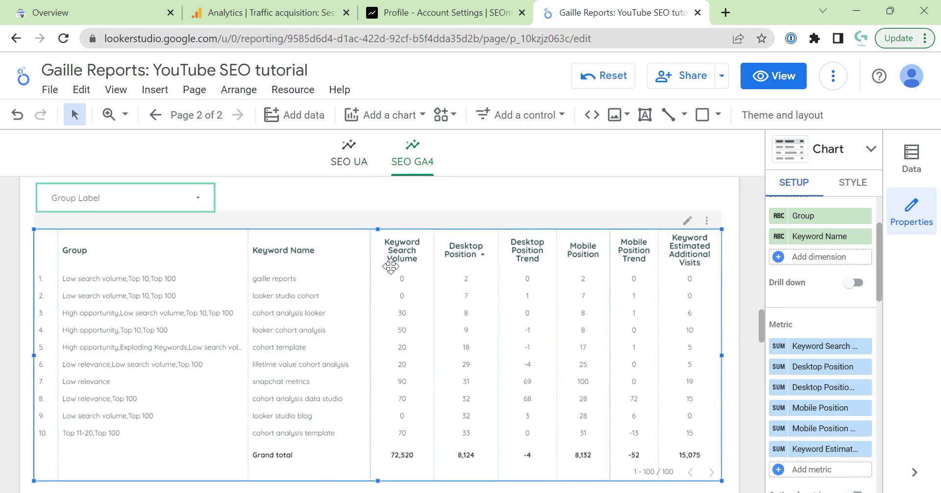
{"action": "left_click", "coordinate": [774, 75]}
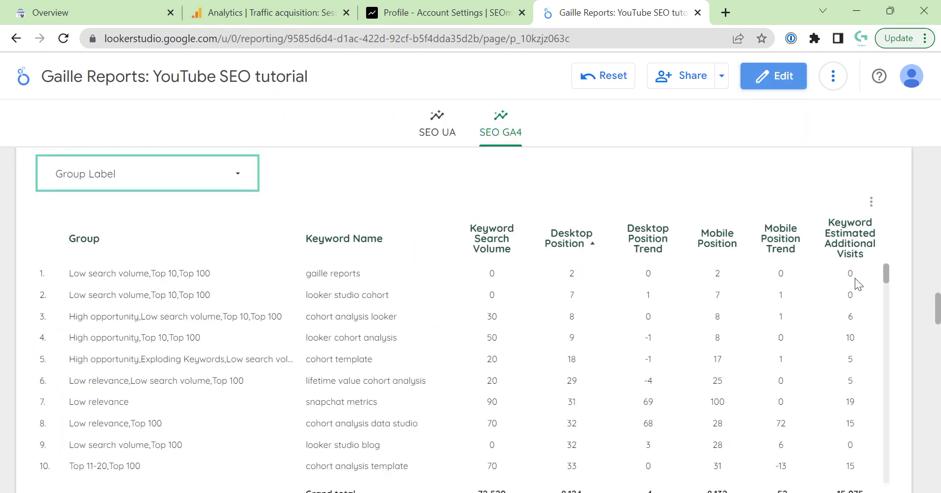
{"action": "left_click_drag", "start_coordinate": [481, 223], "coordinate": [498, 212]}
{"action": "left_click", "coordinate": [497, 211]}
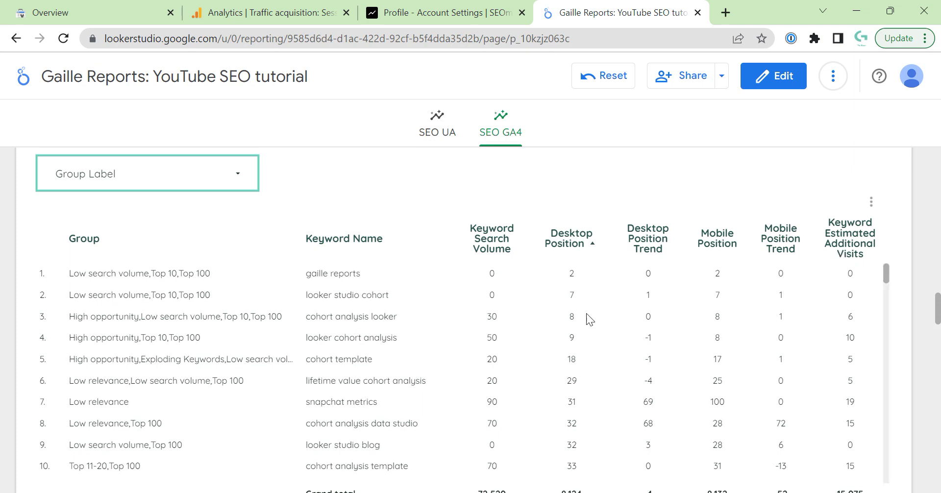
{"action": "scroll", "coordinate": [686, 355], "scroll_direction": "down", "scroll_amount": 2}
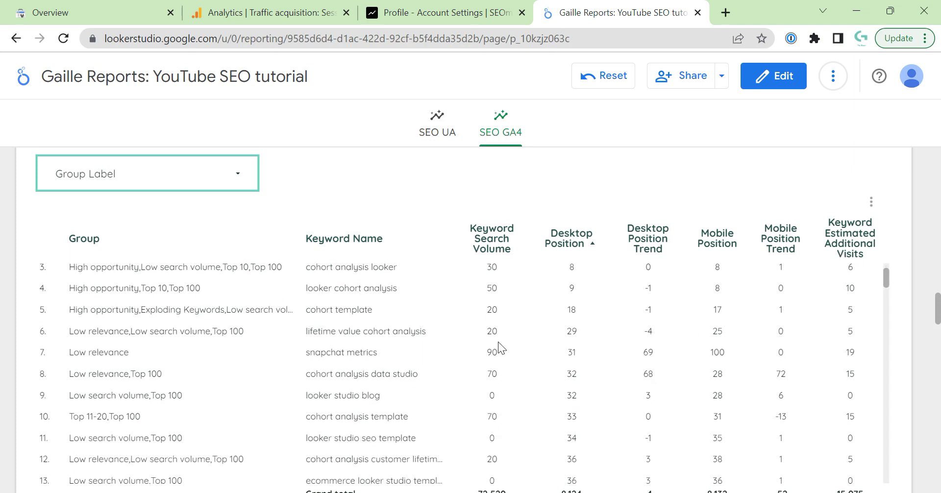
{"action": "scroll", "coordinate": [843, 340], "scroll_direction": "down", "scroll_amount": 5}
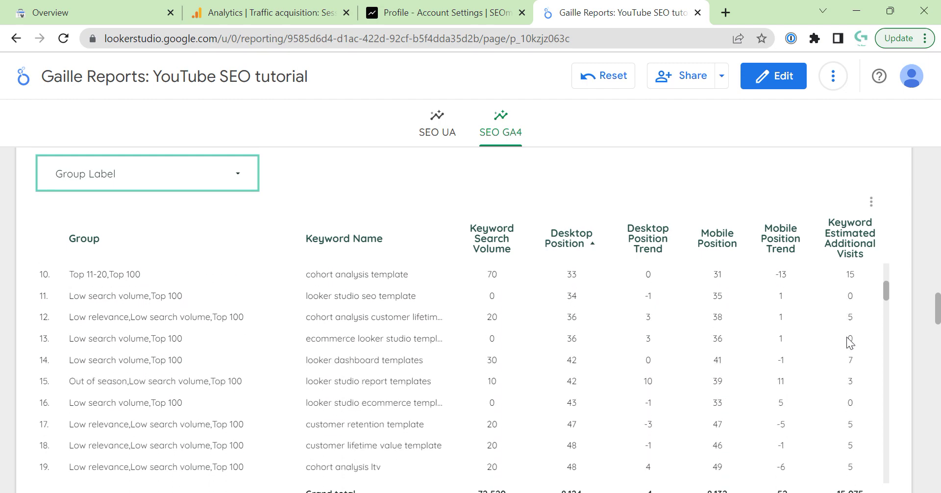
{"action": "scroll", "coordinate": [845, 337], "scroll_direction": "down", "scroll_amount": 10}
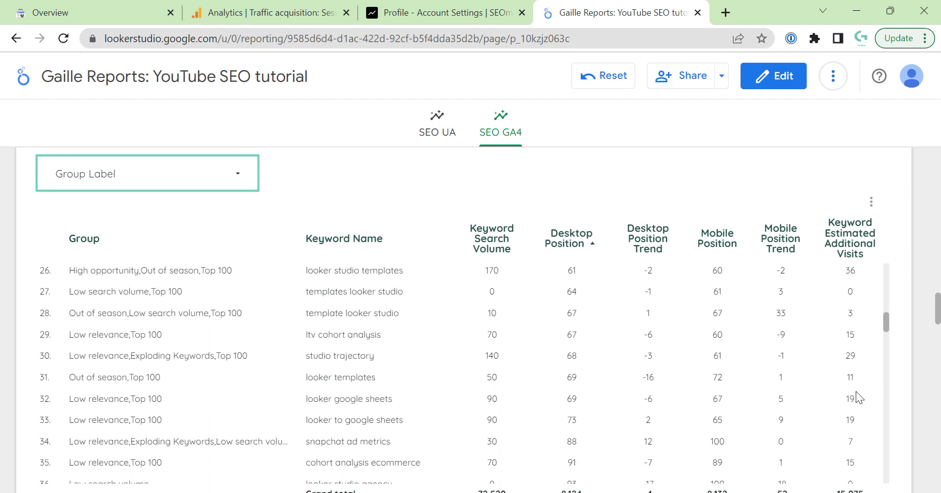
{"action": "scroll", "coordinate": [865, 373], "scroll_direction": "down", "scroll_amount": 4}
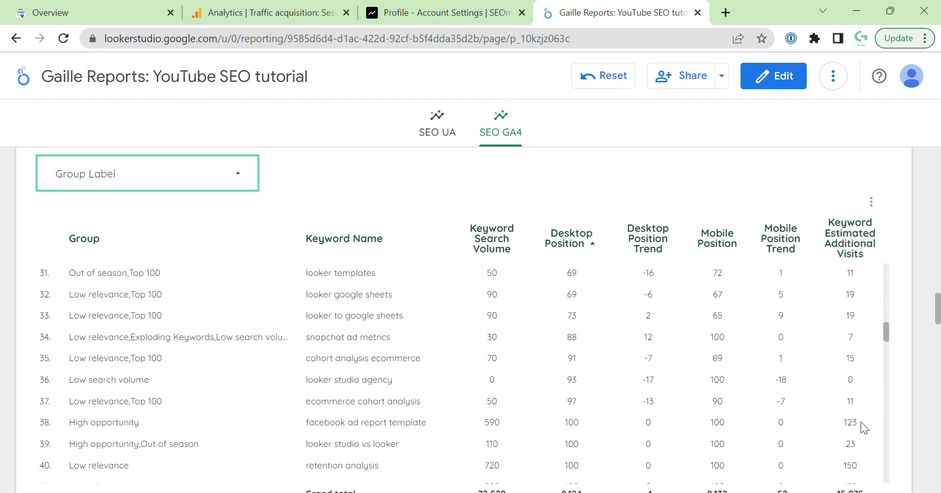
Highlight row 38's 'facebook ad report template' values: 590 searches, position 100, 123 additional visits
{"action": "left_click_drag", "start_coordinate": [861, 423], "coordinate": [837, 426]}
{"action": "left_click_drag", "start_coordinate": [863, 421], "coordinate": [332, 429]}
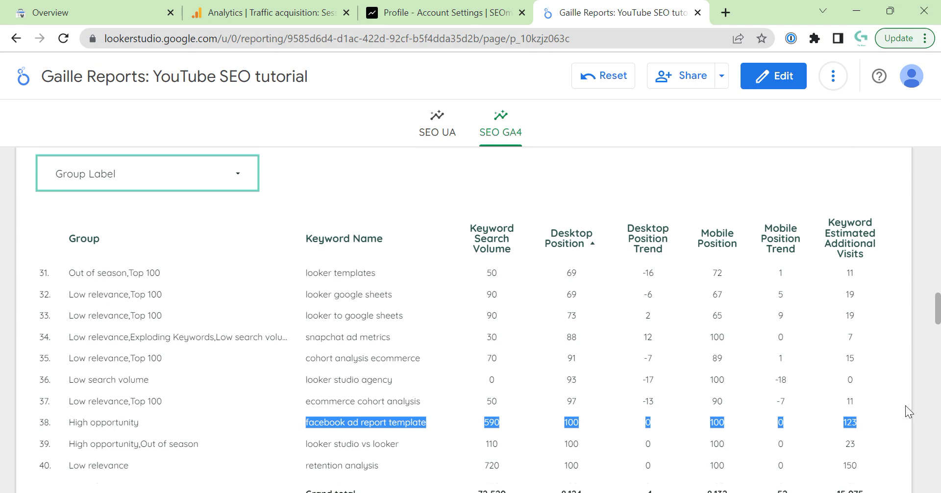
{"action": "scroll", "coordinate": [856, 422], "scroll_direction": "down", "scroll_amount": 2}
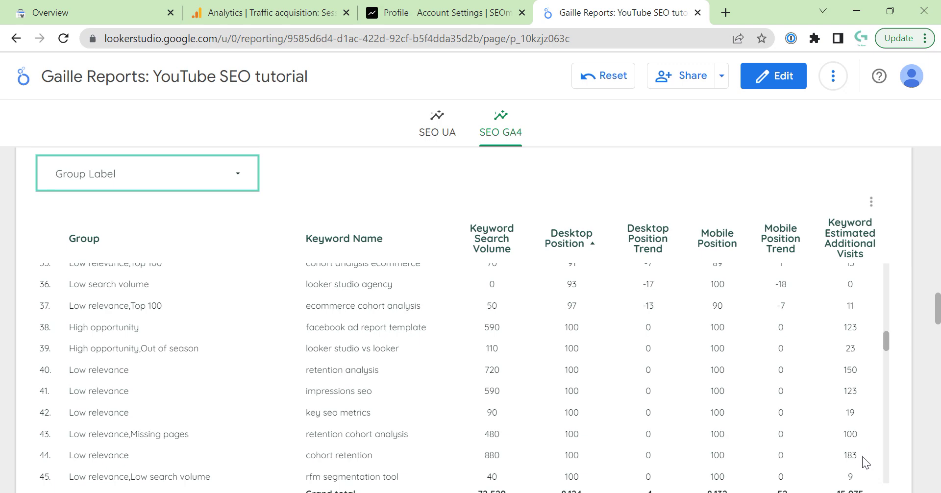
{"action": "scroll", "coordinate": [858, 453], "scroll_direction": "down", "scroll_amount": 7}
{"action": "scroll", "coordinate": [857, 454], "scroll_direction": "up", "scroll_amount": 8}
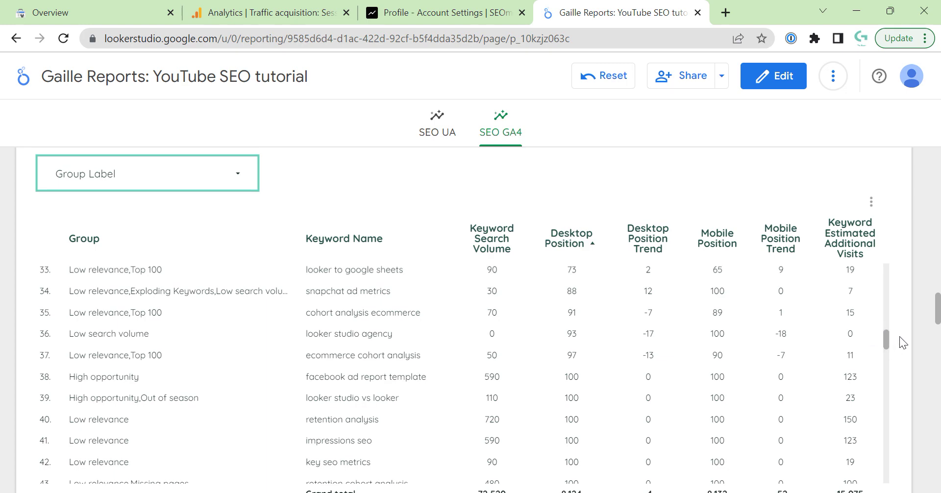
{"action": "scroll", "coordinate": [880, 324], "scroll_direction": "up", "scroll_amount": 20}
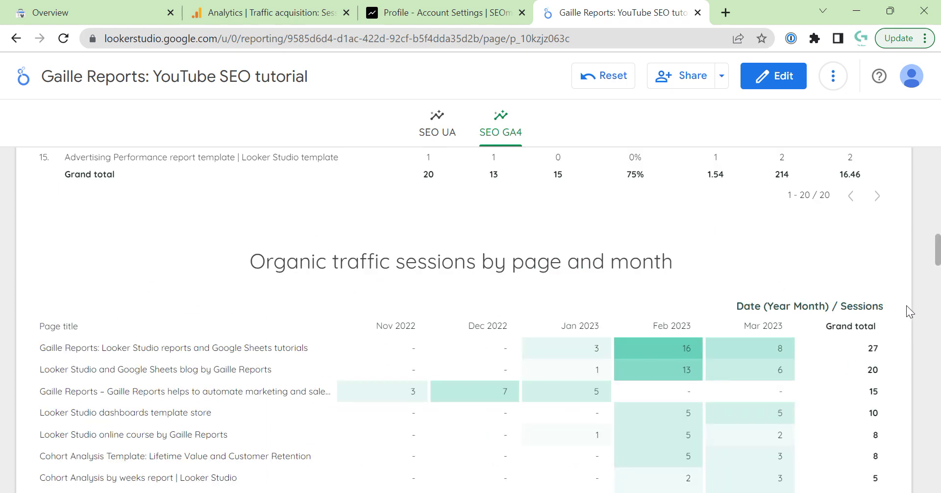
{"action": "scroll", "coordinate": [912, 320], "scroll_direction": "down", "scroll_amount": 10}
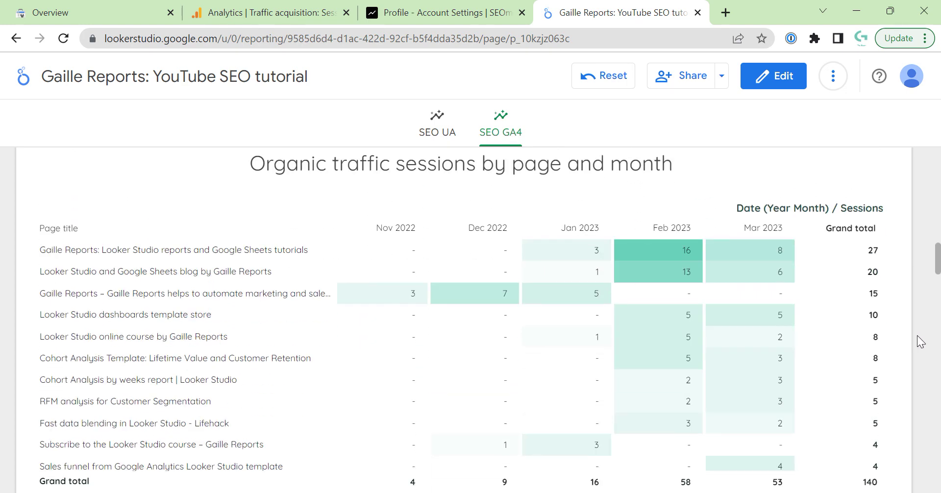
{"action": "scroll", "coordinate": [919, 345], "scroll_direction": "down", "scroll_amount": 6}
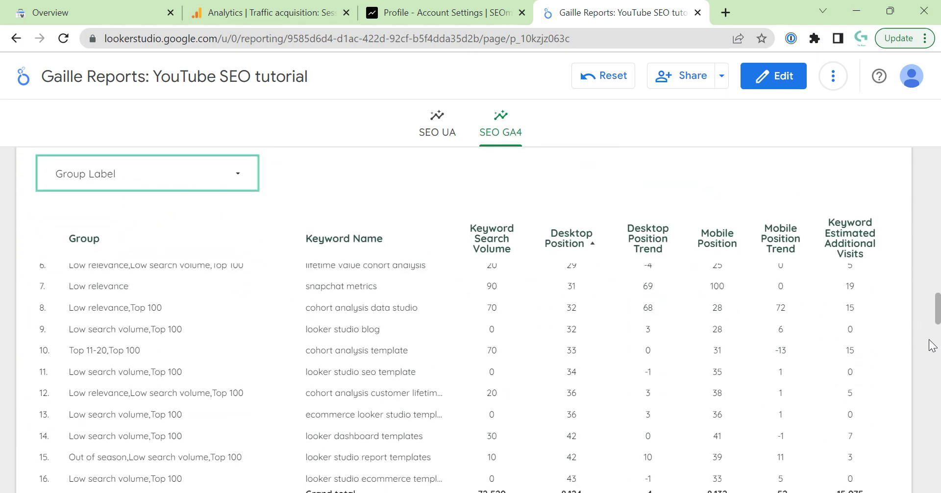
{"action": "scroll", "coordinate": [883, 328], "scroll_direction": "up", "scroll_amount": 3}
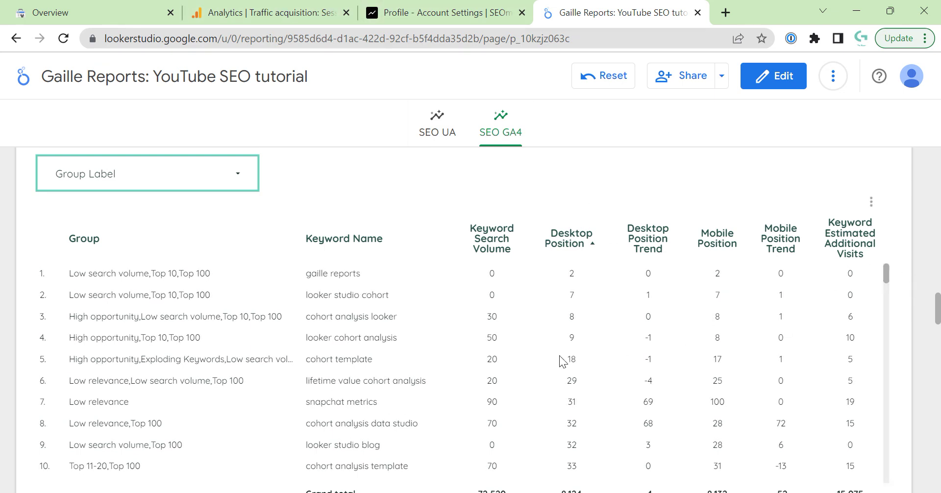
Return the report from view mode to editing
{"action": "scroll", "coordinate": [892, 334], "scroll_direction": "down", "scroll_amount": 3}
{"action": "scroll", "coordinate": [899, 341], "scroll_direction": "down", "scroll_amount": 3}
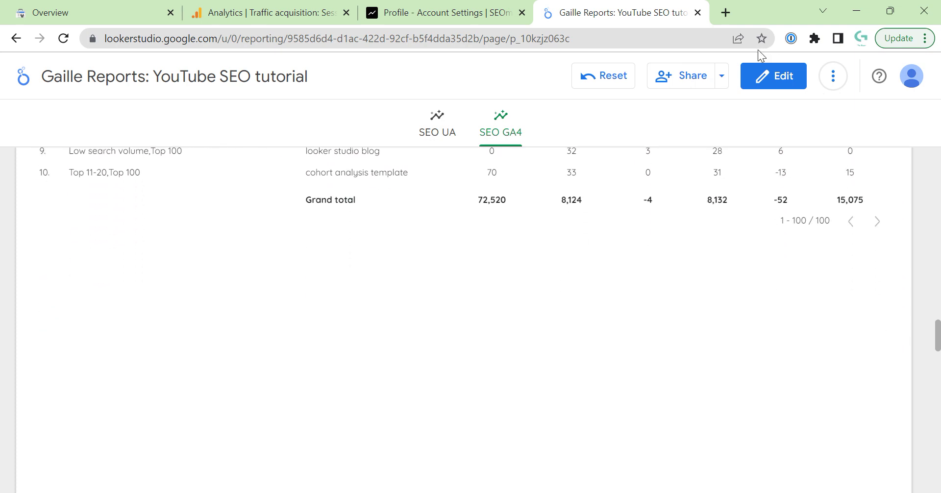
{"action": "left_click", "coordinate": [766, 81]}
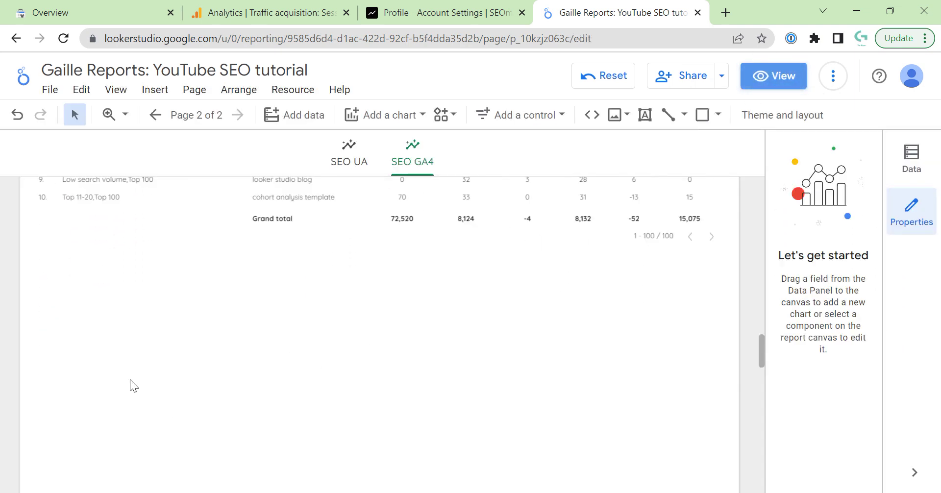
Move the Keywords rank day by day title and heatmap up beneath the positions table, then select the heatmap
{"action": "scroll", "coordinate": [118, 376], "scroll_direction": "down", "scroll_amount": 3}
{"action": "left_click_drag", "start_coordinate": [16, 345], "coordinate": [739, 417]}
{"action": "scroll", "coordinate": [739, 417], "scroll_direction": "down", "scroll_amount": 2}
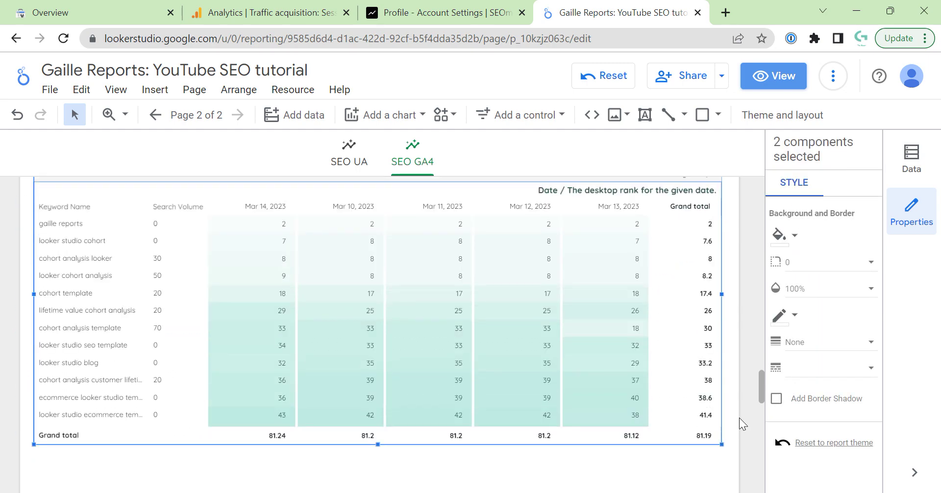
{"action": "scroll", "coordinate": [738, 418], "scroll_direction": "up", "scroll_amount": 7}
{"action": "key", "text": "Up"}
{"action": "key", "text": "Up"}
{"action": "key", "text": "Up"}
{"action": "key", "text": "Up"}
{"action": "key", "text": "Up"}
{"action": "key", "text": "Up"}
{"action": "key", "text": "Up"}
{"action": "key", "text": "Up"}
{"action": "key", "text": "Up"}
{"action": "key", "text": "Up"}
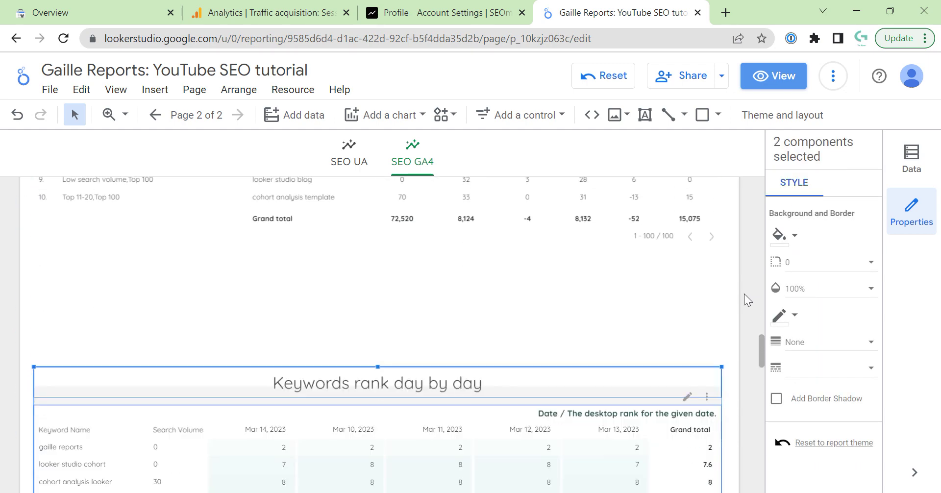
{"action": "key", "text": "Down"}
{"action": "key", "text": "Down"}
{"action": "key", "text": "Down"}
{"action": "key", "text": "Down"}
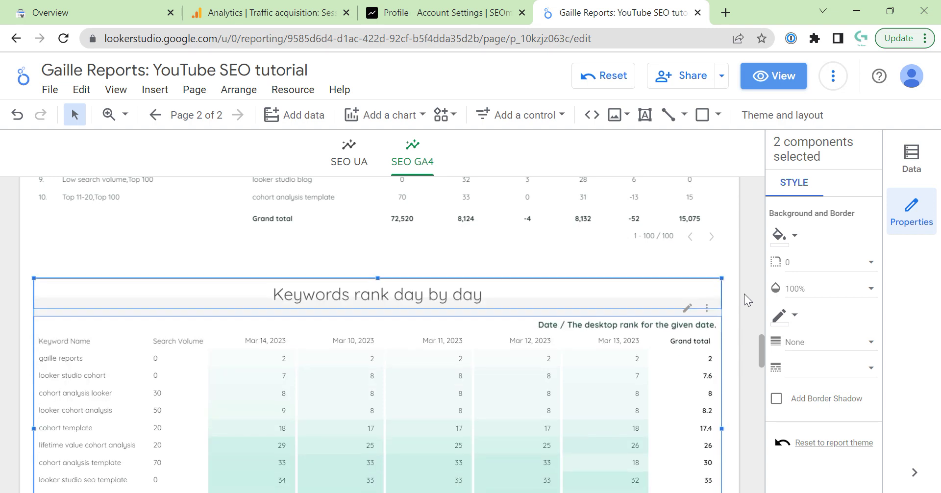
{"action": "left_click", "coordinate": [734, 289]}
{"action": "left_click", "coordinate": [489, 325]}
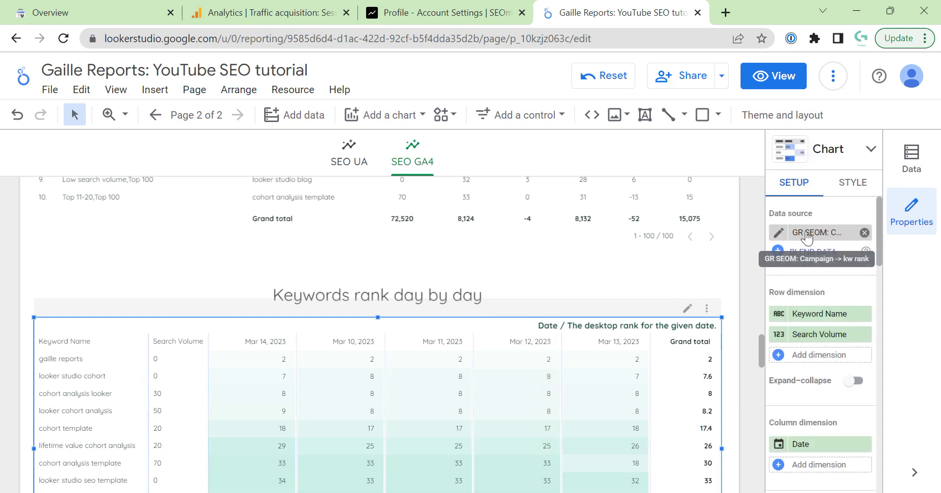
Open the kw rank data source, review its Keyword Ranks connection settings, and cancel unchanged
{"action": "left_click", "coordinate": [778, 232]}
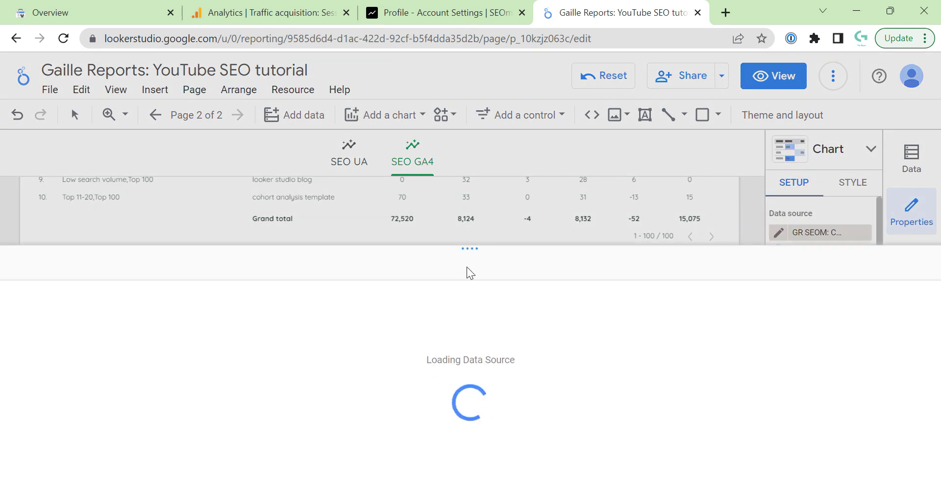
{"action": "left_click_drag", "start_coordinate": [466, 252], "coordinate": [477, 162]}
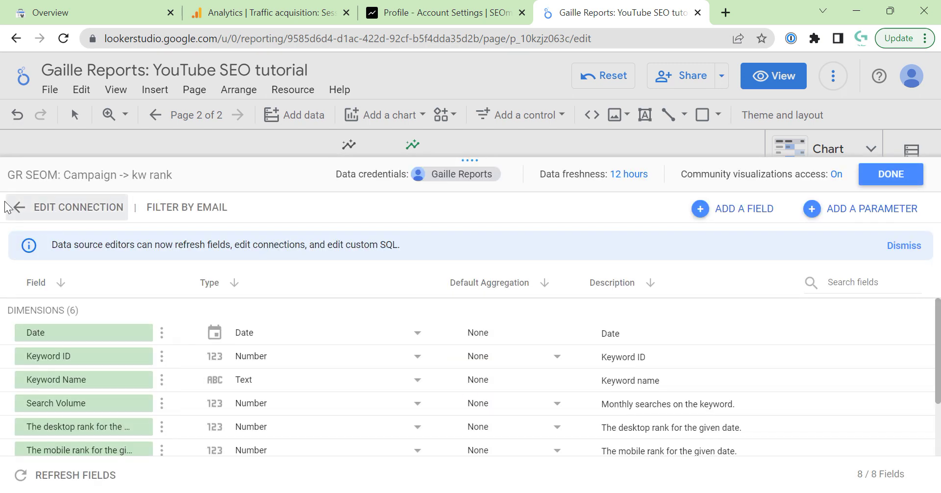
{"action": "left_click", "coordinate": [7, 207]}
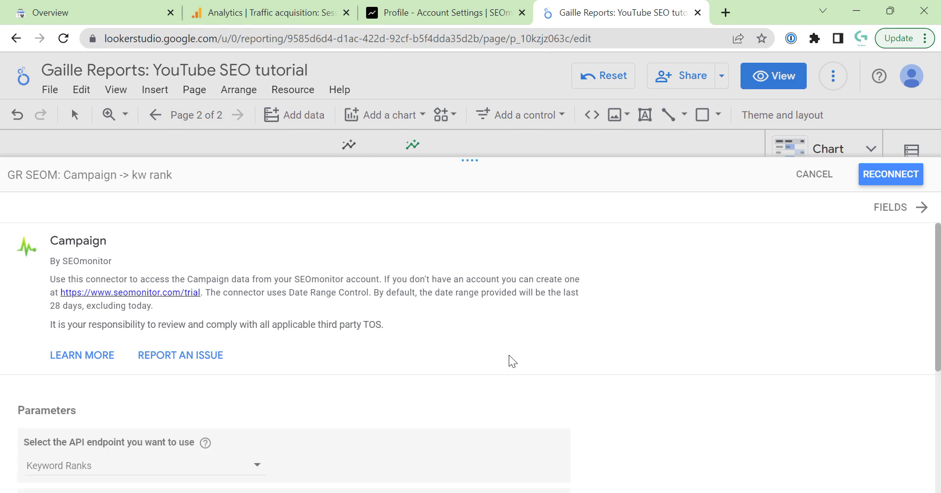
{"action": "scroll", "coordinate": [416, 387], "scroll_direction": "down", "scroll_amount": 2}
{"action": "scroll", "coordinate": [384, 363], "scroll_direction": "down", "scroll_amount": 1}
{"action": "scroll", "coordinate": [105, 242], "scroll_direction": "up", "scroll_amount": 3}
{"action": "scroll", "coordinate": [129, 397], "scroll_direction": "down", "scroll_amount": 2}
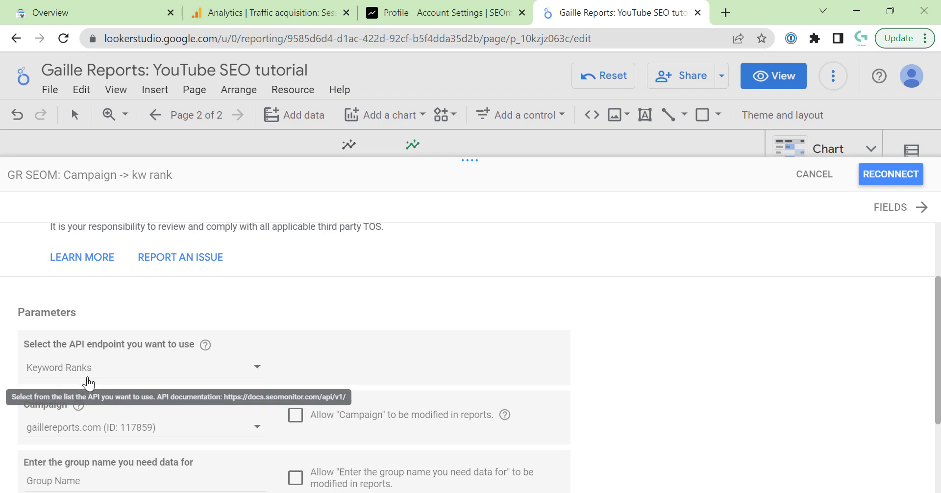
{"action": "left_click", "coordinate": [811, 173]}
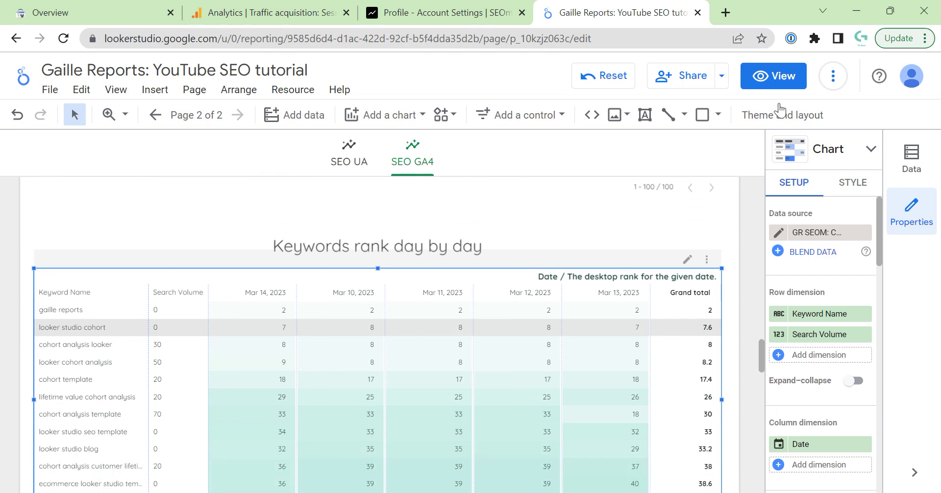
{"action": "left_click", "coordinate": [780, 77]}
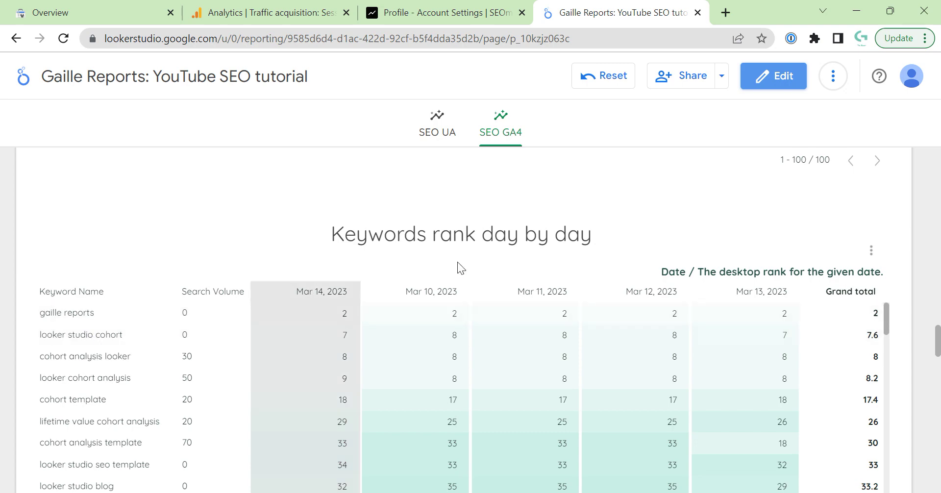
{"action": "scroll", "coordinate": [452, 260], "scroll_direction": "up", "scroll_amount": 5}
{"action": "scroll", "coordinate": [465, 278], "scroll_direction": "up", "scroll_amount": 3}
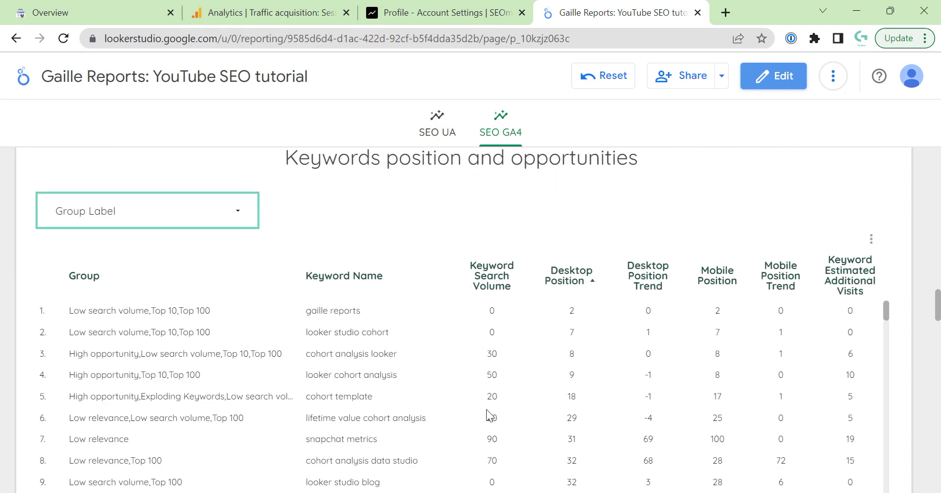
{"action": "scroll", "coordinate": [925, 307], "scroll_direction": "down", "scroll_amount": 1}
{"action": "scroll", "coordinate": [918, 301], "scroll_direction": "down", "scroll_amount": 7}
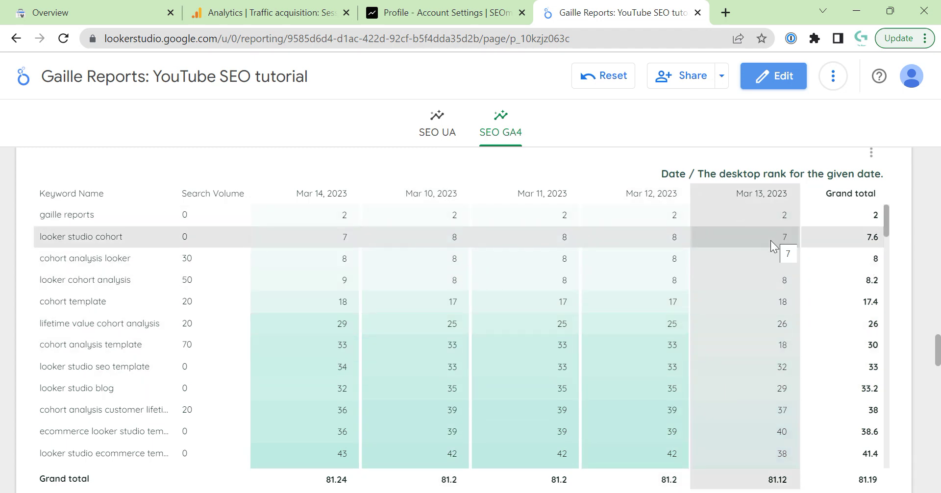
{"action": "left_click", "coordinate": [784, 77]}
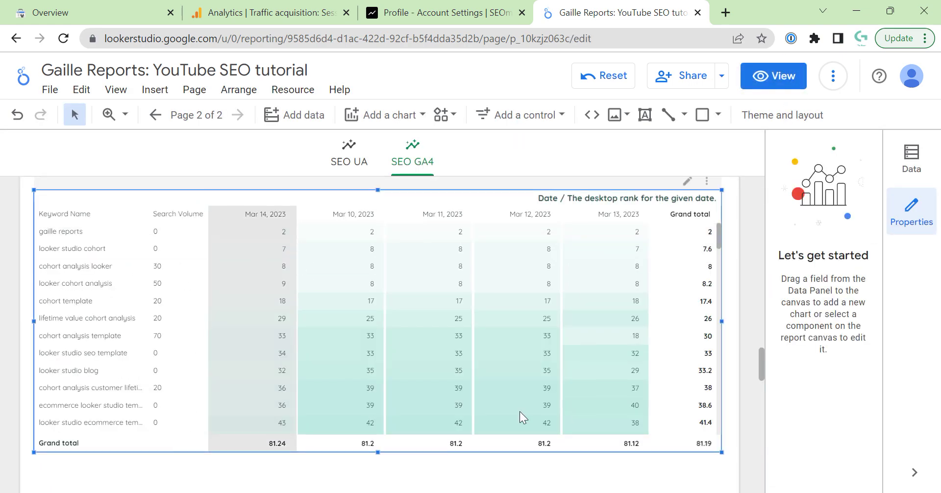
Try the first row sort options, keeping keyword rows sorted by rank ascending
{"action": "scroll", "coordinate": [802, 384], "scroll_direction": "down", "scroll_amount": 10}
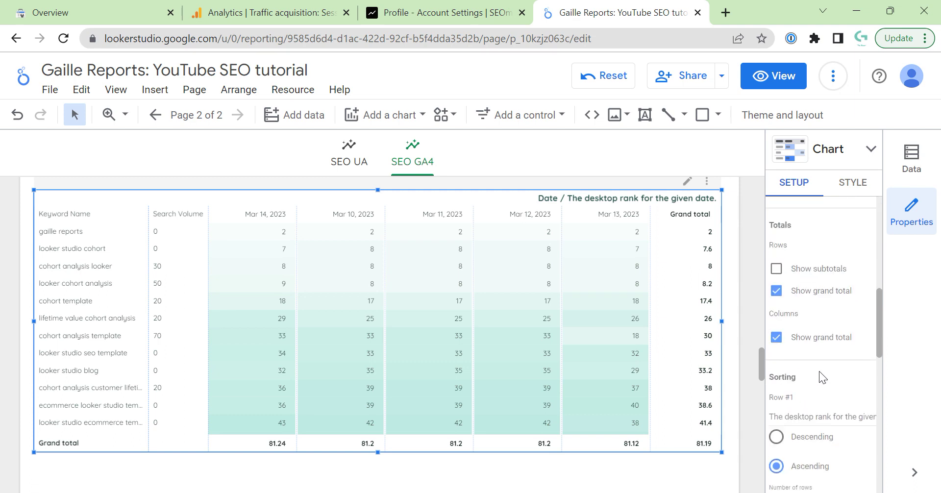
{"action": "left_click", "coordinate": [826, 417]}
{"action": "left_click", "coordinate": [732, 466]}
{"action": "scroll", "coordinate": [852, 411], "scroll_direction": "down", "scroll_amount": 2}
{"action": "left_click", "coordinate": [815, 292]}
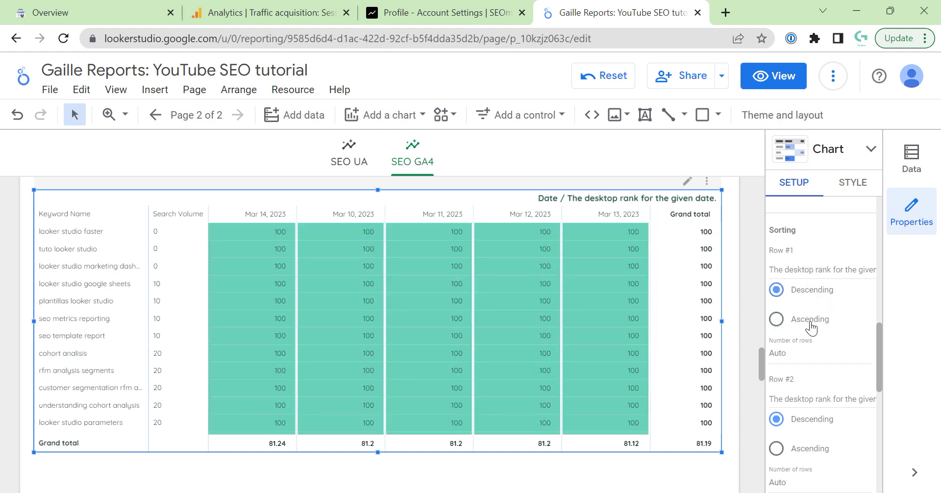
{"action": "left_click", "coordinate": [810, 322]}
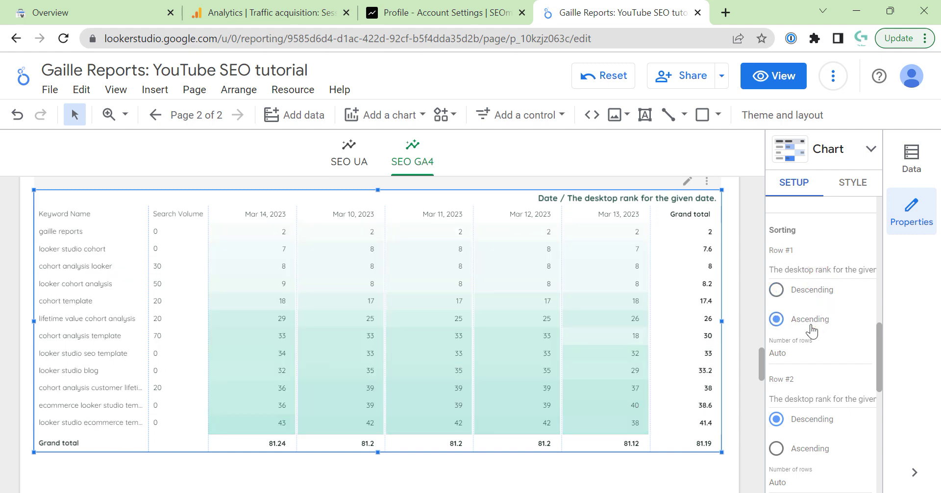
Set Row #2 sort to desktop rank and Column #1 sort to Date, then preview in view mode
{"action": "left_click", "coordinate": [829, 399]}
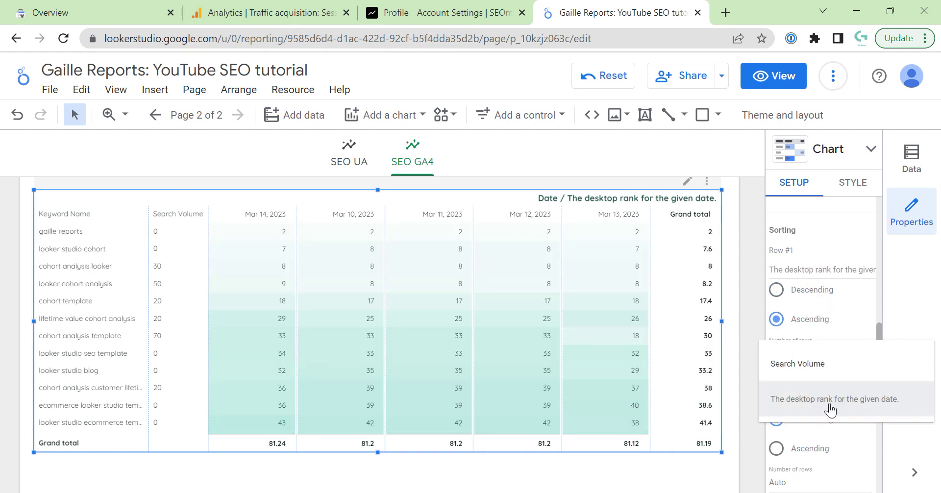
{"action": "left_click", "coordinate": [829, 409]}
{"action": "scroll", "coordinate": [842, 450], "scroll_direction": "down", "scroll_amount": 3}
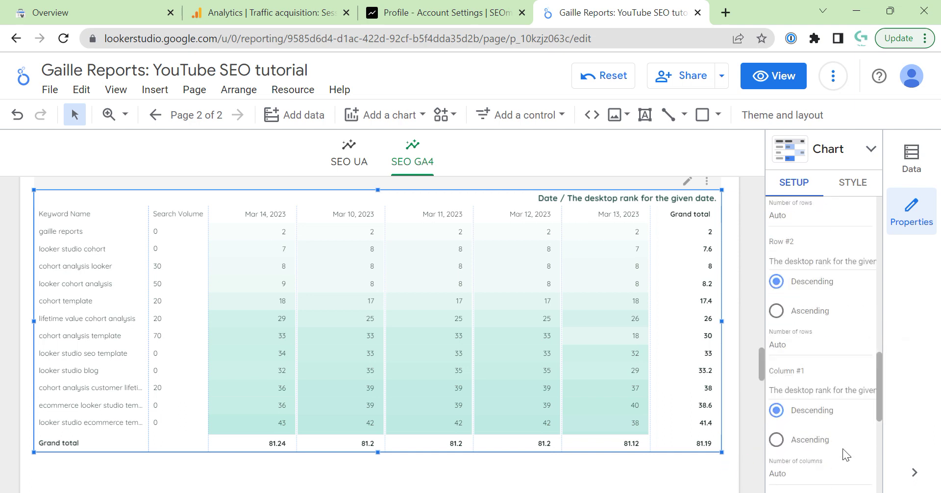
{"action": "left_click", "coordinate": [818, 387]}
{"action": "left_click", "coordinate": [802, 343]}
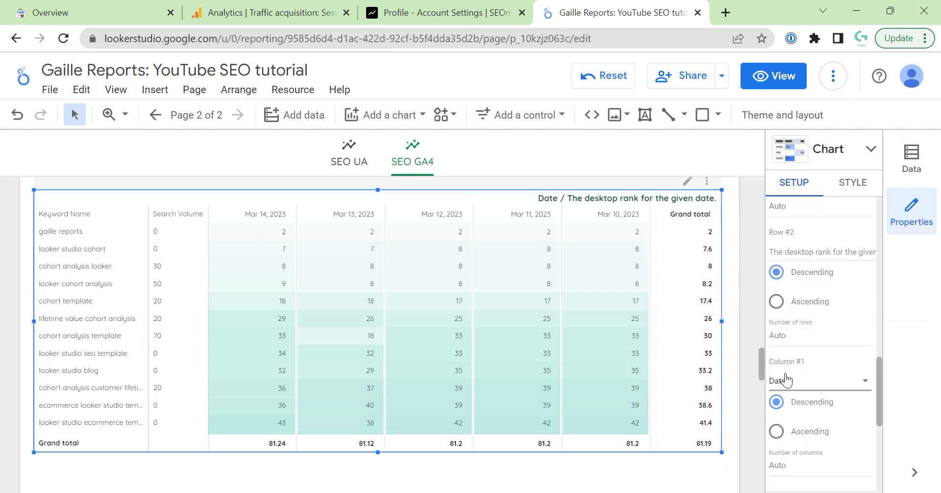
{"action": "left_click", "coordinate": [774, 76]}
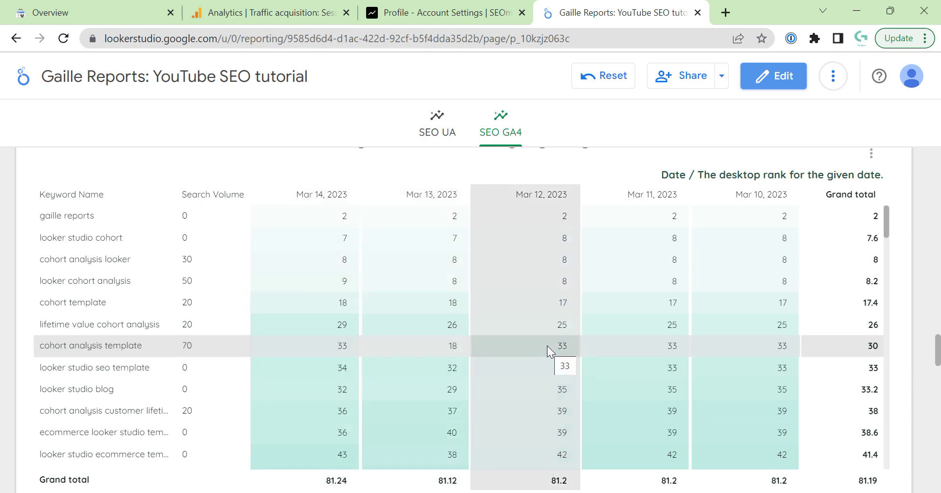
{"action": "scroll", "coordinate": [547, 345], "scroll_direction": "down", "scroll_amount": 5}
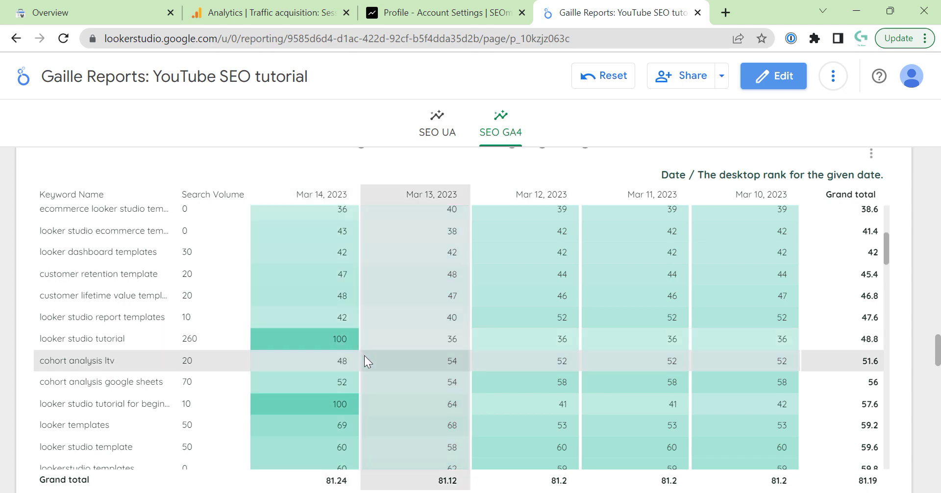
{"action": "scroll", "coordinate": [309, 352], "scroll_direction": "down", "scroll_amount": 8}
{"action": "scroll", "coordinate": [313, 341], "scroll_direction": "up", "scroll_amount": 2}
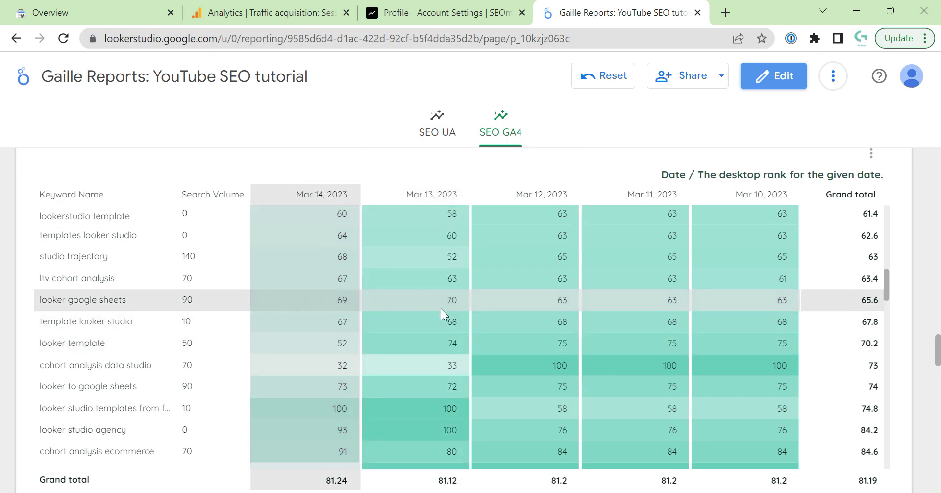
{"action": "scroll", "coordinate": [636, 316], "scroll_direction": "up", "scroll_amount": 5}
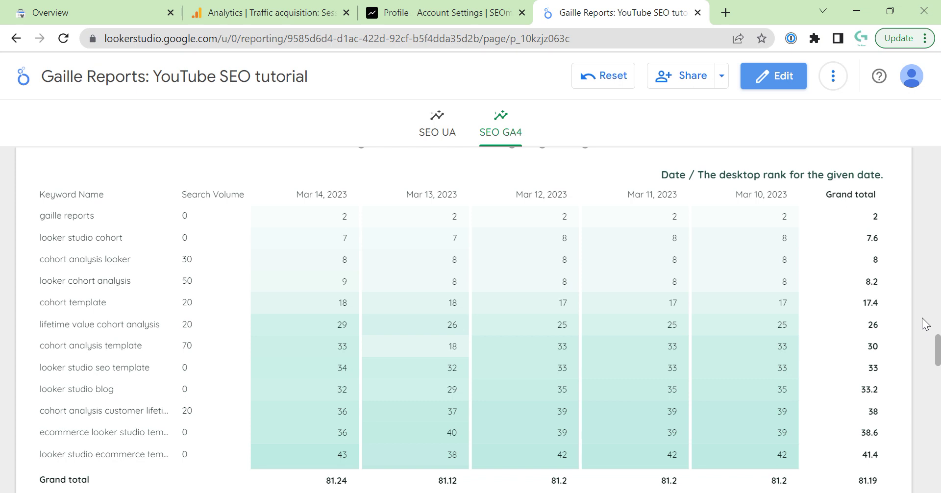
{"action": "left_click", "coordinate": [779, 76]}
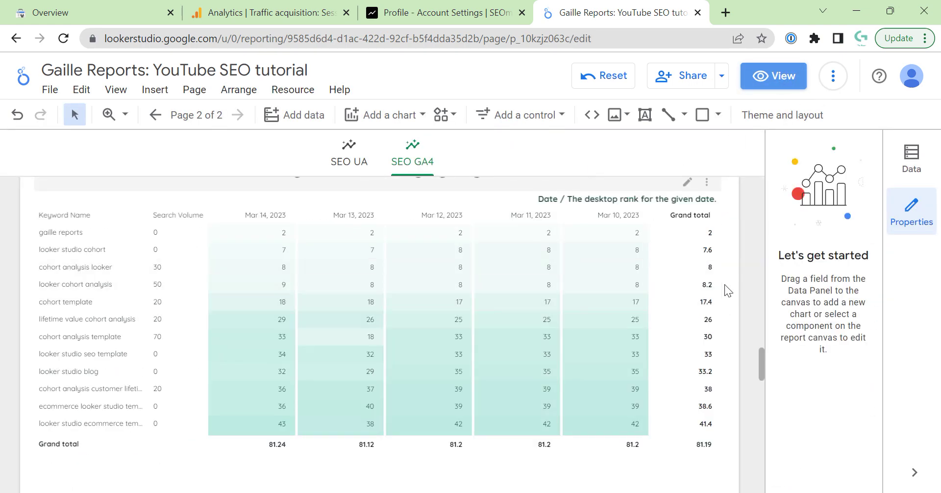
Nudge the Keywords daily visibility title and chart up one step, then deselect them
{"action": "scroll", "coordinate": [724, 327], "scroll_direction": "down", "scroll_amount": 5}
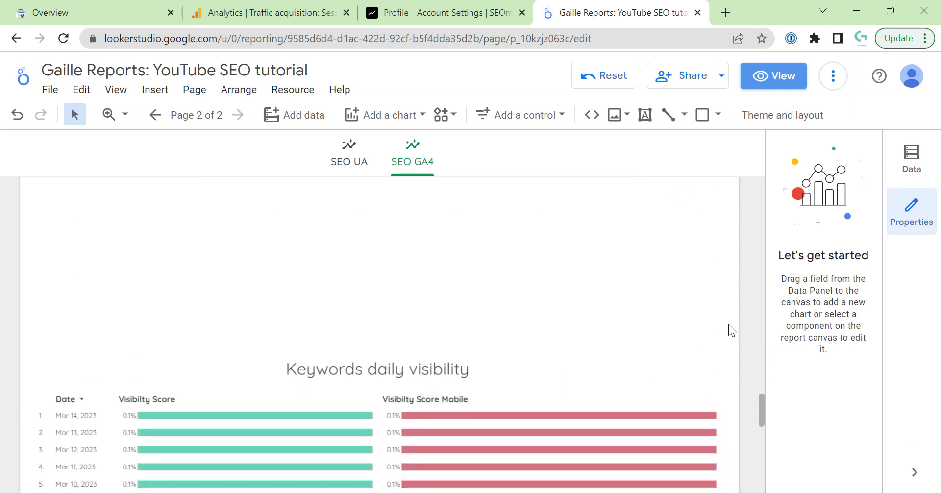
{"action": "left_click_drag", "start_coordinate": [17, 321], "coordinate": [733, 429]}
{"action": "scroll", "coordinate": [730, 425], "scroll_direction": "down", "scroll_amount": 2}
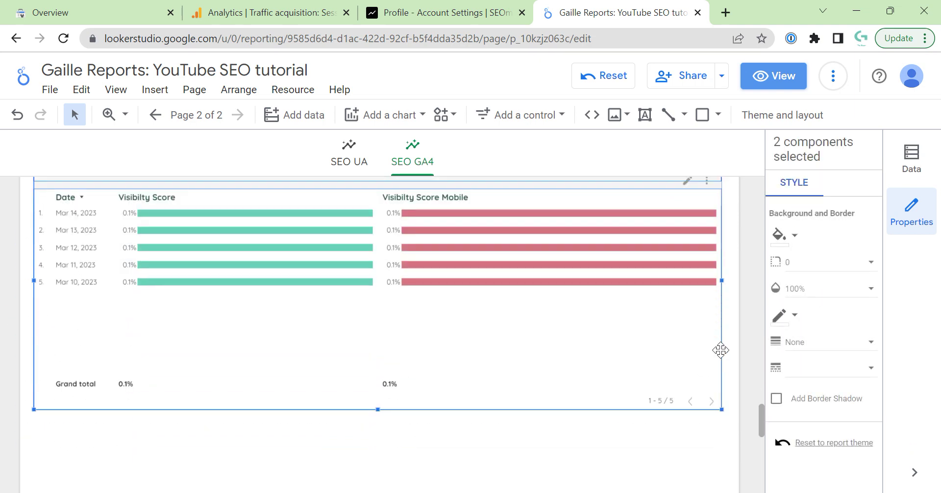
{"action": "scroll", "coordinate": [730, 424], "scroll_direction": "up", "scroll_amount": 4}
{"action": "scroll", "coordinate": [720, 350], "scroll_direction": "down", "scroll_amount": 3}
{"action": "scroll", "coordinate": [674, 328], "scroll_direction": "up", "scroll_amount": 3}
{"action": "scroll", "coordinate": [677, 320], "scroll_direction": "down", "scroll_amount": 2}
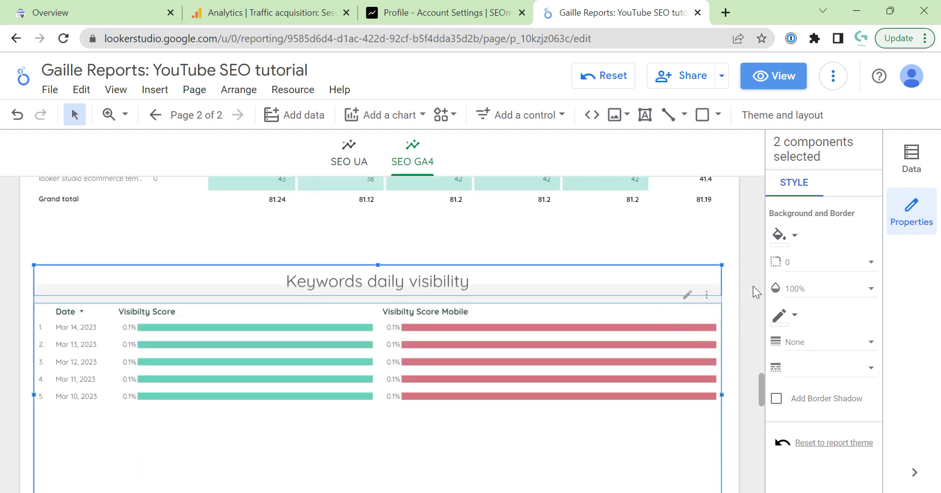
{"action": "key", "text": "Up"}
{"action": "key", "text": "Up"}
{"action": "key", "text": "Up"}
{"action": "key", "text": "Up"}
{"action": "key", "text": "Up"}
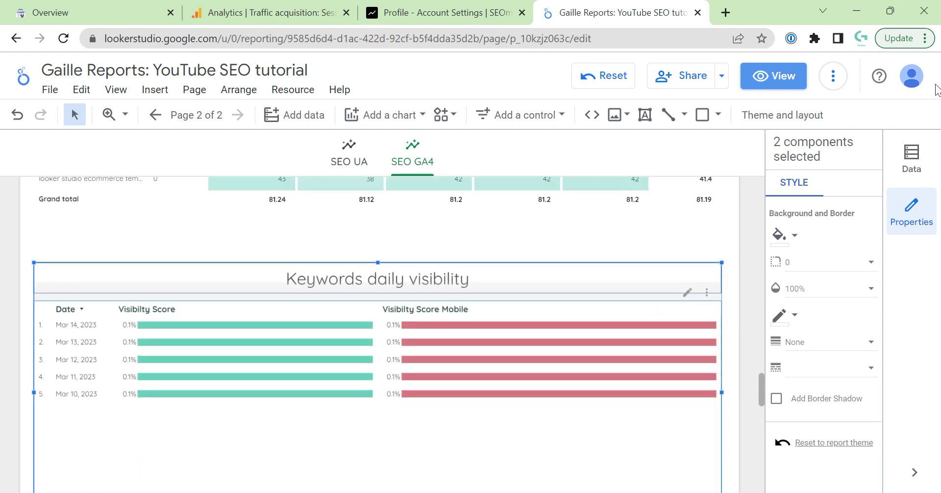
{"action": "left_click", "coordinate": [734, 278]}
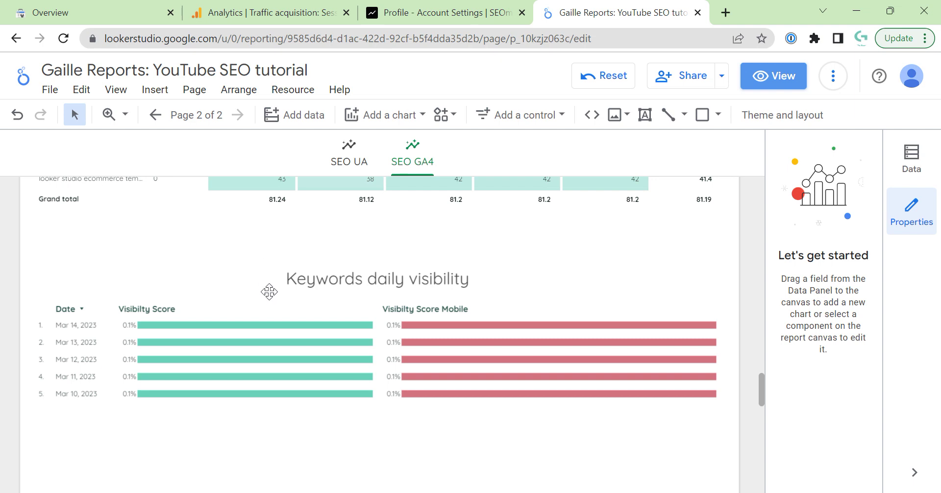
{"action": "scroll", "coordinate": [739, 370], "scroll_direction": "down", "scroll_amount": 2}
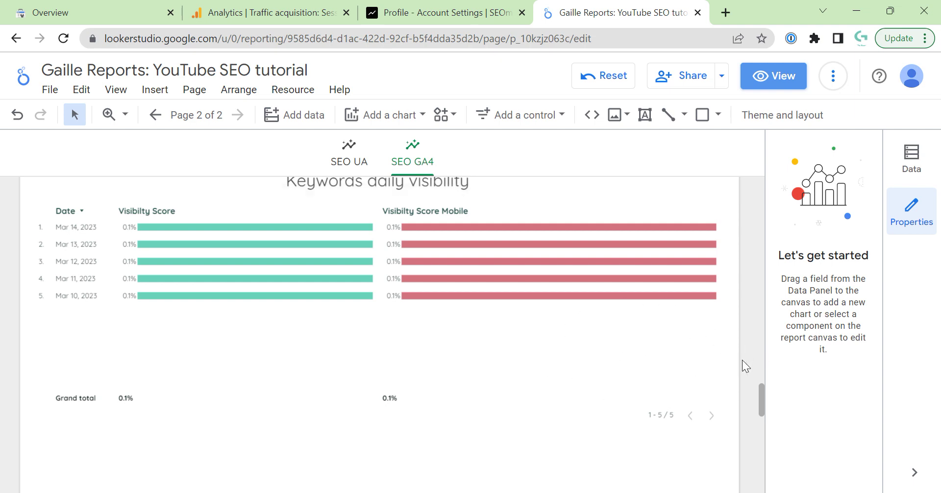
Select the Competitors insights title and table and move them up beneath the visibility chart
{"action": "scroll", "coordinate": [742, 360], "scroll_direction": "down", "scroll_amount": 7}
{"action": "left_click_drag", "start_coordinate": [295, 390], "coordinate": [531, 449]}
{"action": "scroll", "coordinate": [530, 450], "scroll_direction": "down", "scroll_amount": 3}
{"action": "scroll", "coordinate": [790, 308], "scroll_direction": "down", "scroll_amount": 1}
{"action": "scroll", "coordinate": [736, 292], "scroll_direction": "down", "scroll_amount": 5}
{"action": "scroll", "coordinate": [736, 292], "scroll_direction": "up", "scroll_amount": 7}
{"action": "scroll", "coordinate": [736, 292], "scroll_direction": "down", "scroll_amount": 1}
{"action": "scroll", "coordinate": [736, 292], "scroll_direction": "up", "scroll_amount": 4}
{"action": "scroll", "coordinate": [736, 292], "scroll_direction": "down", "scroll_amount": 2}
{"action": "key", "text": "ctrl+z"}
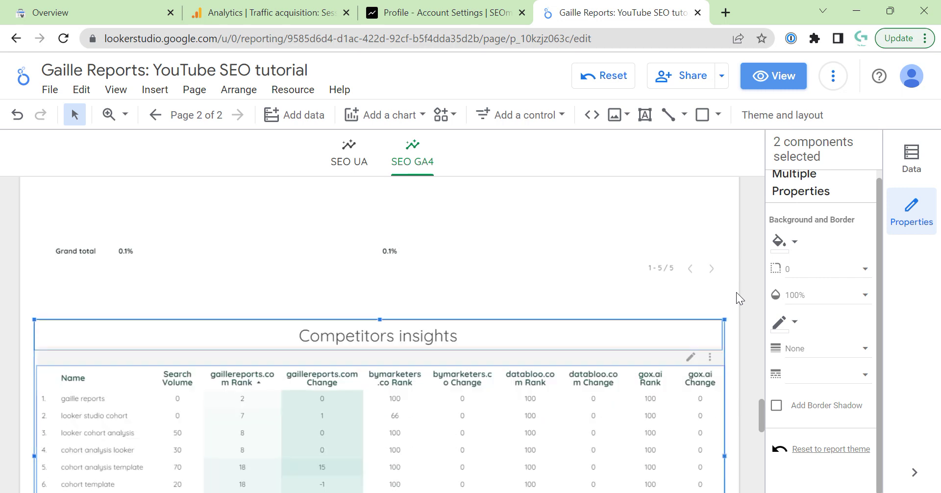
Select the Competitors insights table and open its data source for editing
{"action": "left_click", "coordinate": [747, 318]}
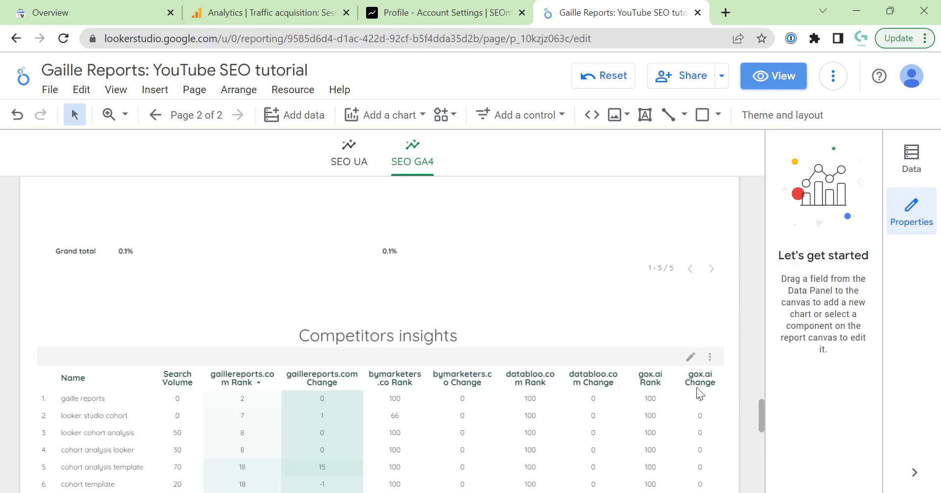
{"action": "left_click", "coordinate": [490, 403]}
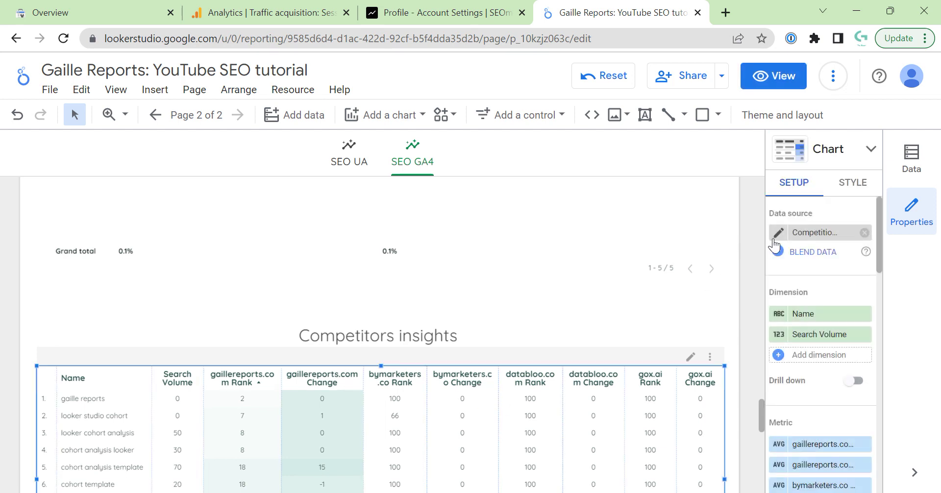
{"action": "left_click", "coordinate": [777, 232]}
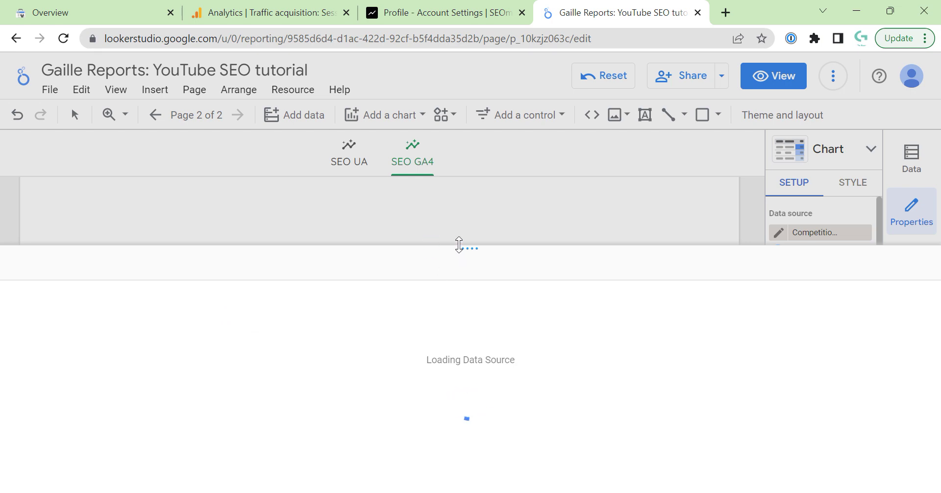
Review the connection settings, keep Competitor keywords as competition data, and cancel unchanged
{"action": "left_click_drag", "start_coordinate": [484, 248], "coordinate": [490, 167]}
{"action": "left_click", "coordinate": [20, 211]}
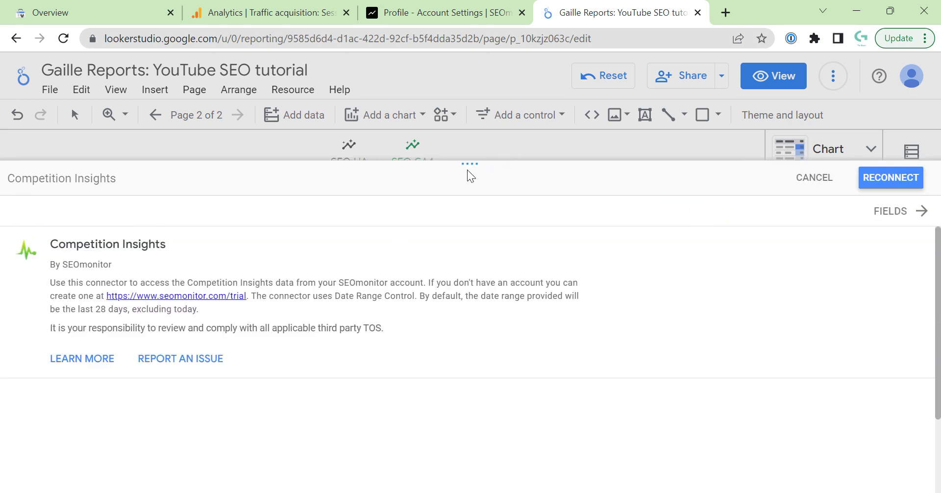
{"action": "left_click_drag", "start_coordinate": [166, 244], "coordinate": [58, 244]}
{"action": "scroll", "coordinate": [391, 354], "scroll_direction": "down", "scroll_amount": 3}
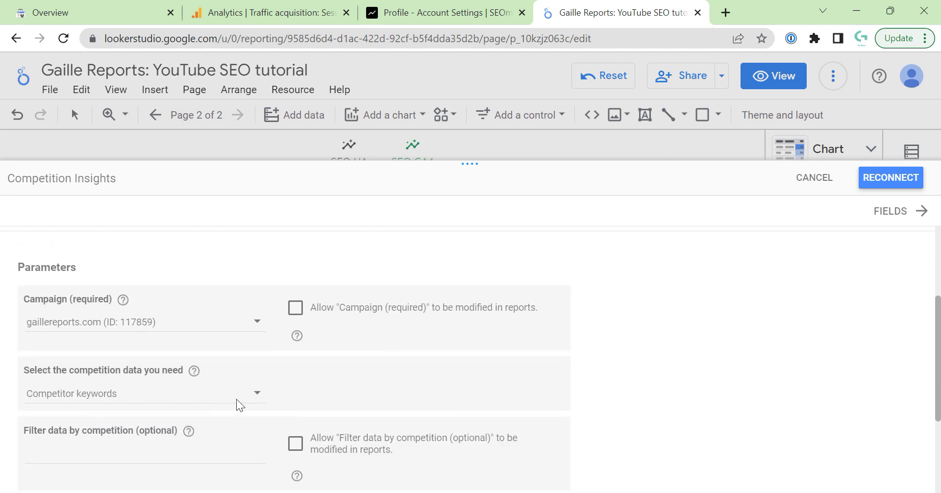
{"action": "left_click", "coordinate": [252, 397]}
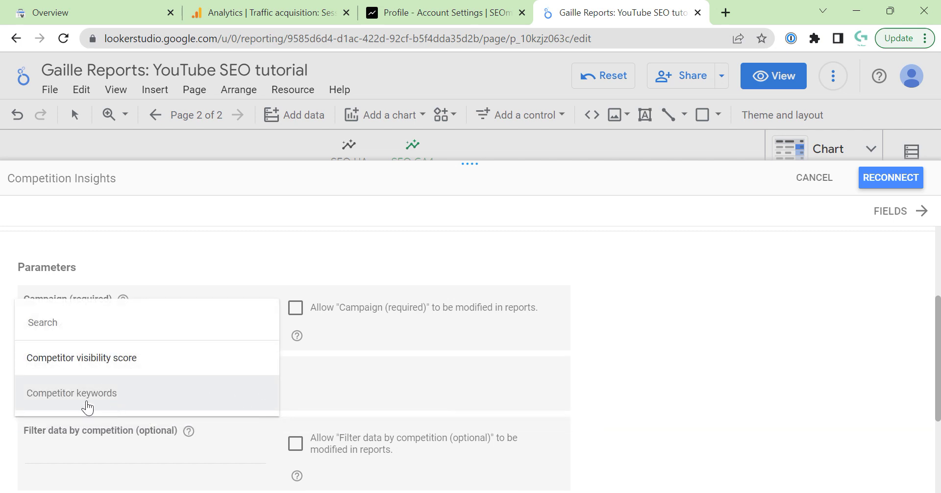
{"action": "left_click", "coordinate": [678, 382]}
{"action": "left_click", "coordinate": [793, 184]}
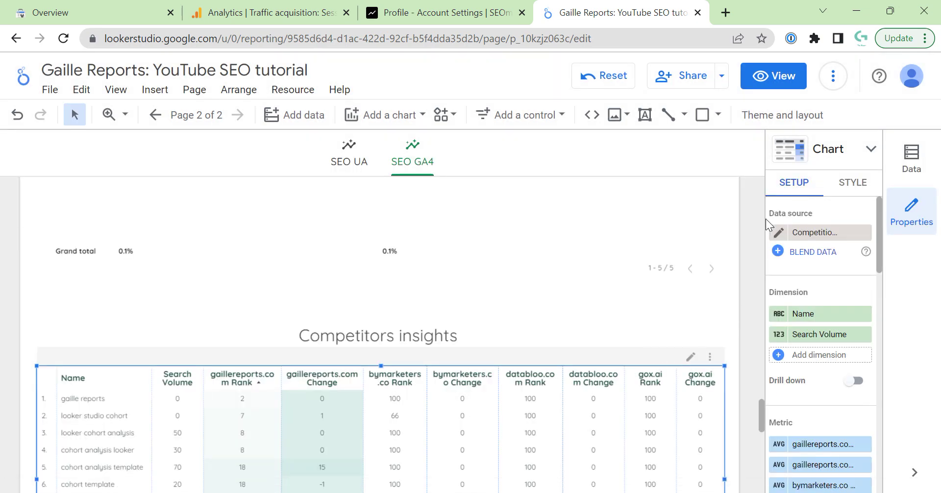
Rename the data source to 'GR SEOM: Competition Insights' by adding the 'GR SEOM:' prefix
{"action": "left_click", "coordinate": [775, 230]}
{"action": "left_click", "coordinate": [96, 265]}
{"action": "type", "text": "GR SEOM: Competition Insights"}
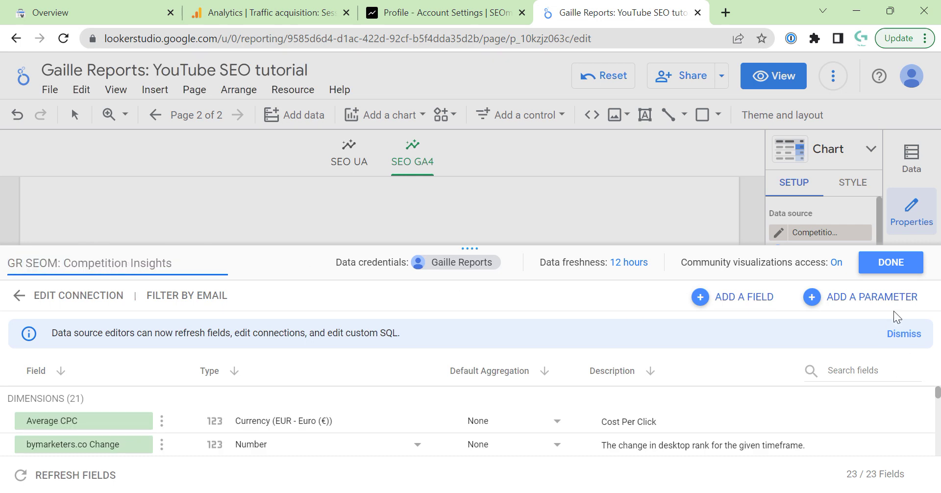
{"action": "left_click", "coordinate": [879, 269]}
{"action": "scroll", "coordinate": [725, 333], "scroll_direction": "down", "scroll_amount": 3}
{"action": "left_click", "coordinate": [774, 76]}
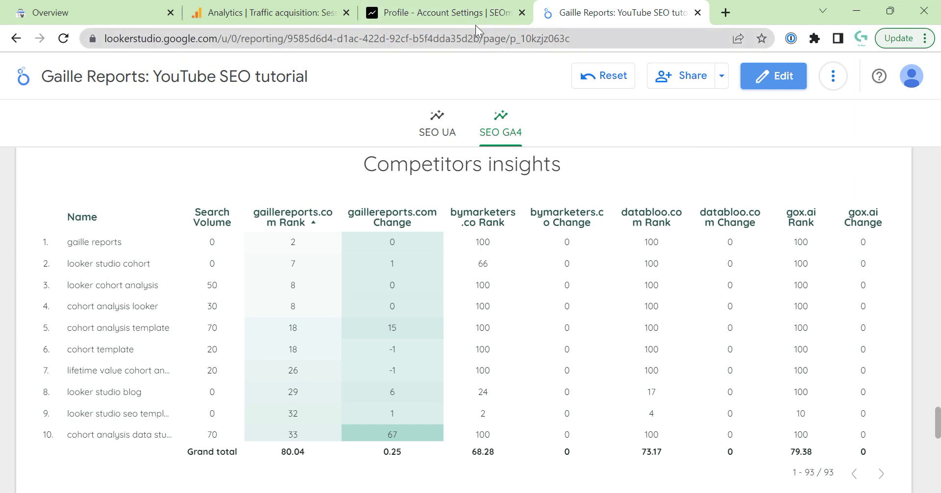
{"action": "mouse_move", "coordinate": [482, 7]}
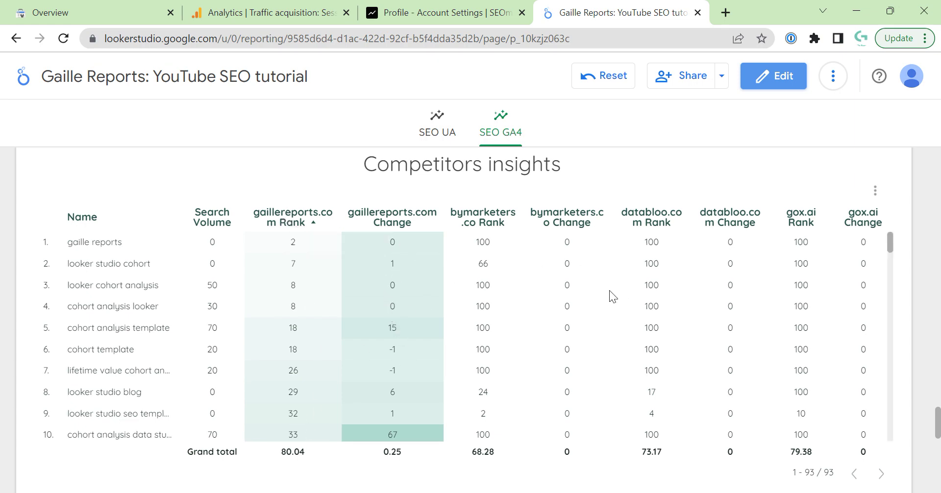
{"action": "scroll", "coordinate": [605, 294], "scroll_direction": "up", "scroll_amount": 7}
{"action": "scroll", "coordinate": [338, 281], "scroll_direction": "up", "scroll_amount": 5}
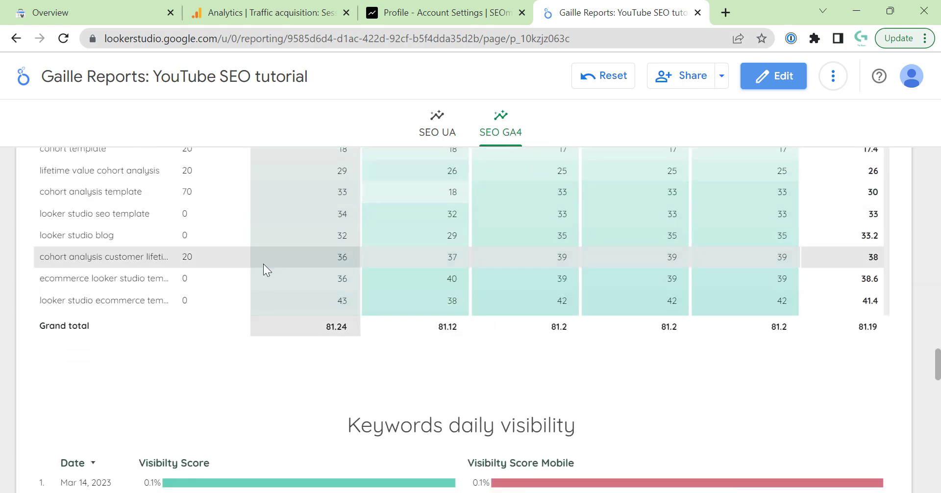
{"action": "scroll", "coordinate": [457, 379], "scroll_direction": "down", "scroll_amount": 15}
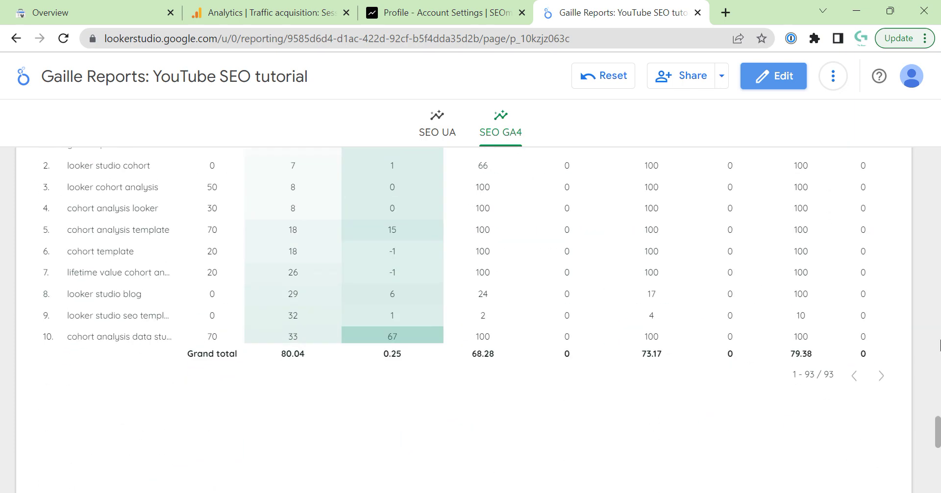
{"action": "scroll", "coordinate": [931, 343], "scroll_direction": "up", "scroll_amount": 1}
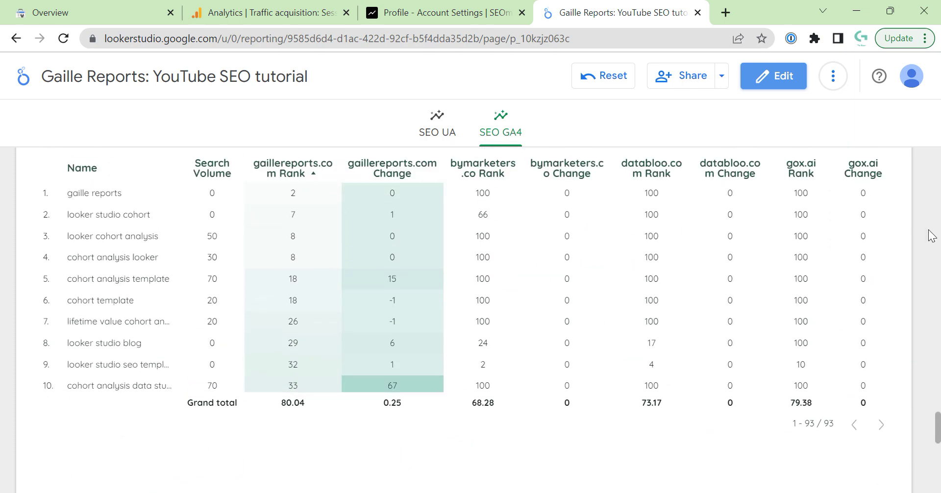
{"action": "scroll", "coordinate": [929, 236], "scroll_direction": "up", "scroll_amount": 1}
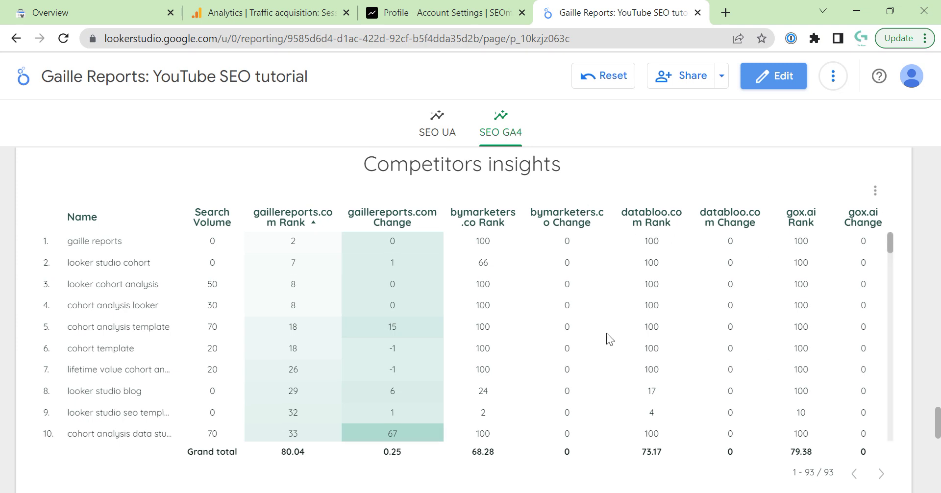
Highlight row 15's keyword and competitor ranks (bymarketers.co 3, gaillereports.com 40), then enter edit mode
{"action": "scroll", "coordinate": [604, 334], "scroll_direction": "down", "scroll_amount": 5}
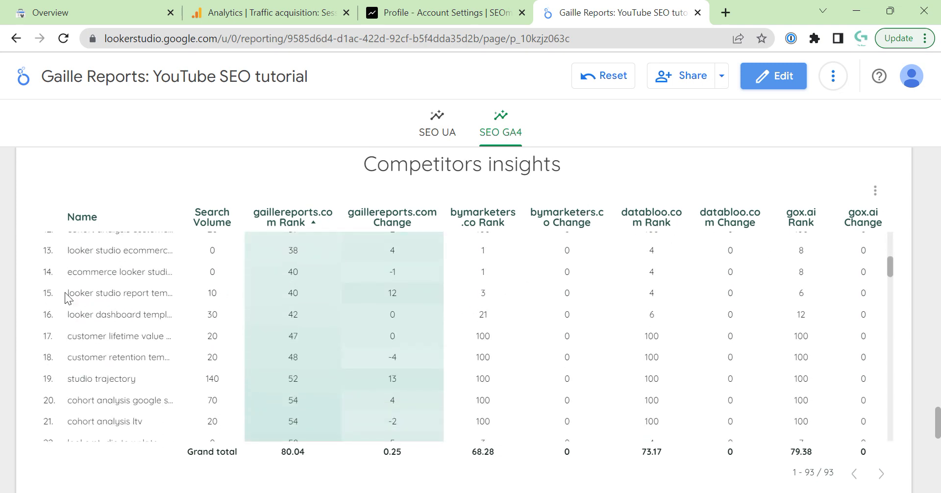
{"action": "left_click_drag", "start_coordinate": [71, 293], "coordinate": [172, 299]}
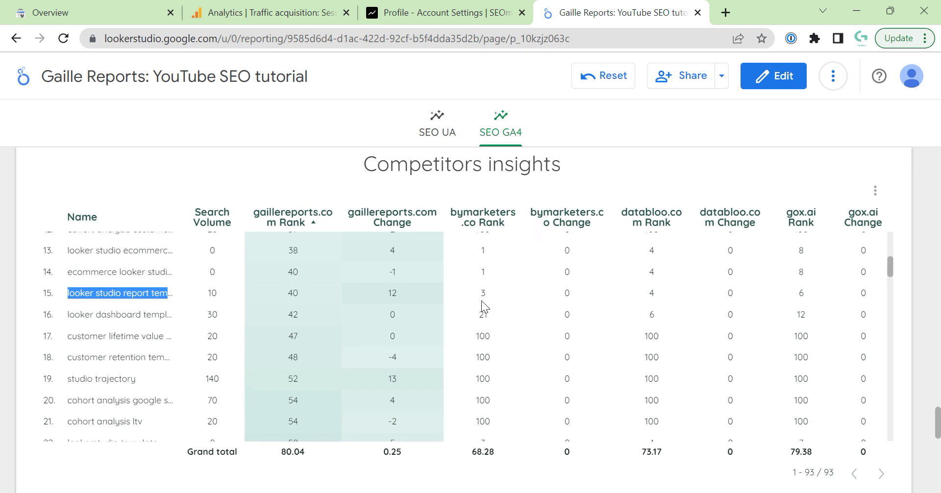
{"action": "scroll", "coordinate": [485, 233], "scroll_direction": "down", "scroll_amount": 1}
{"action": "double_click", "coordinate": [476, 244]}
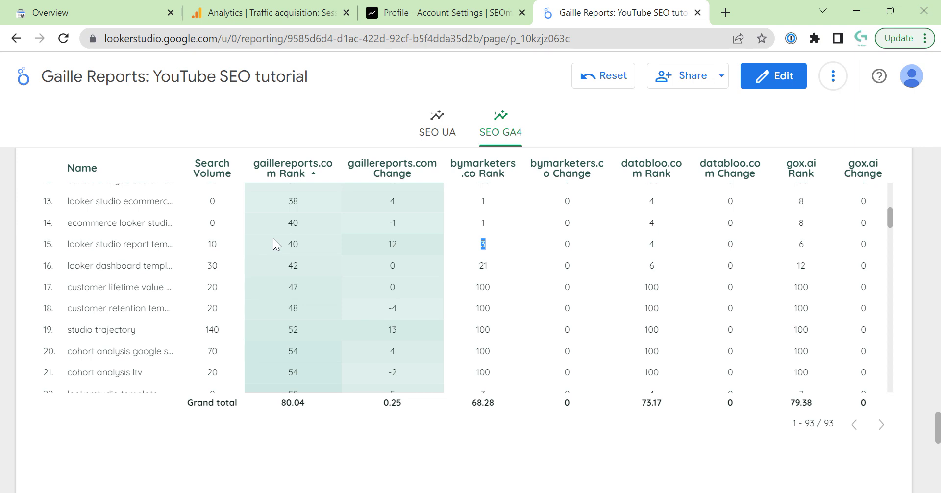
{"action": "scroll", "coordinate": [305, 248], "scroll_direction": "up", "scroll_amount": 2}
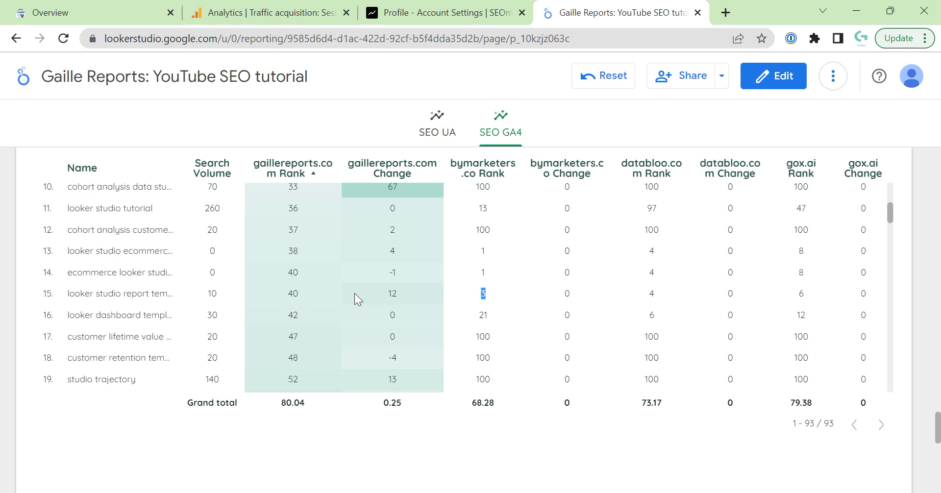
{"action": "double_click", "coordinate": [287, 294]}
{"action": "left_click", "coordinate": [929, 316]}
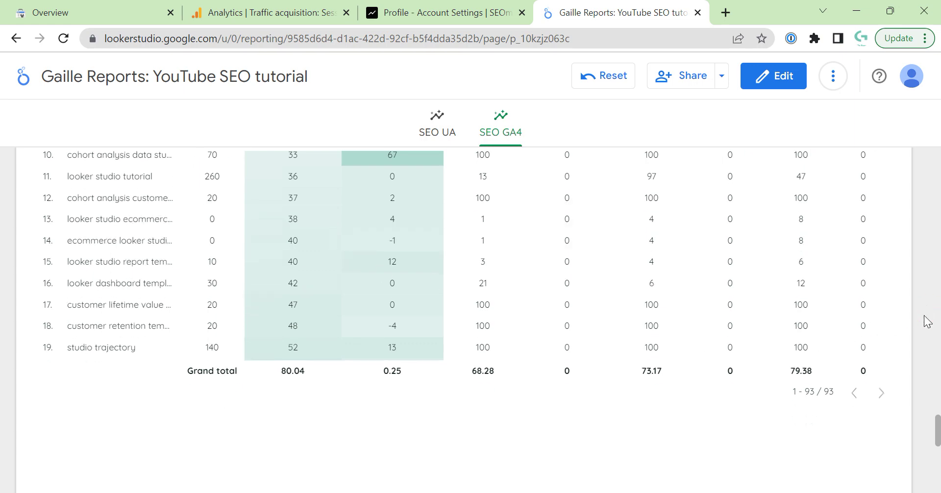
{"action": "scroll", "coordinate": [924, 316], "scroll_direction": "down", "scroll_amount": 2}
{"action": "scroll", "coordinate": [919, 319], "scroll_direction": "up", "scroll_amount": 4}
{"action": "left_click", "coordinate": [783, 75]}
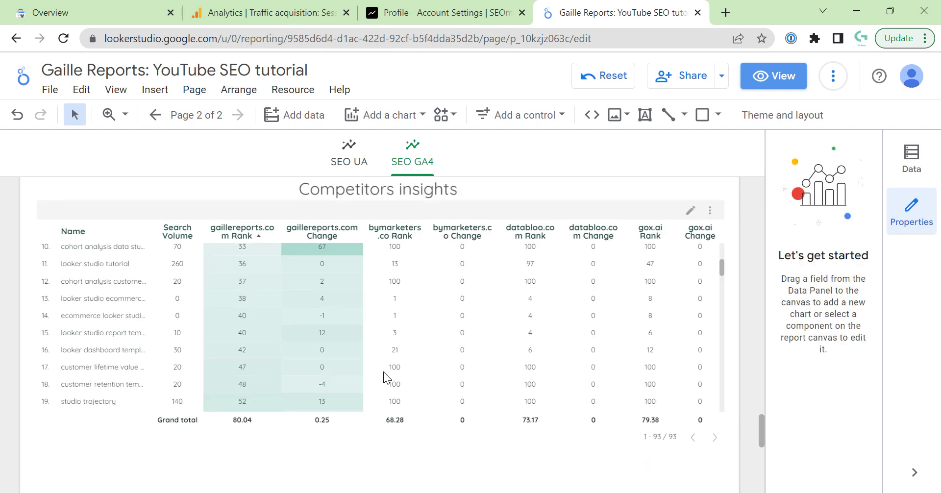
Duplicate the Competitors insights table with Ctrl+D
{"action": "left_click", "coordinate": [622, 277]}
{"action": "key", "text": "ctrl+d"}
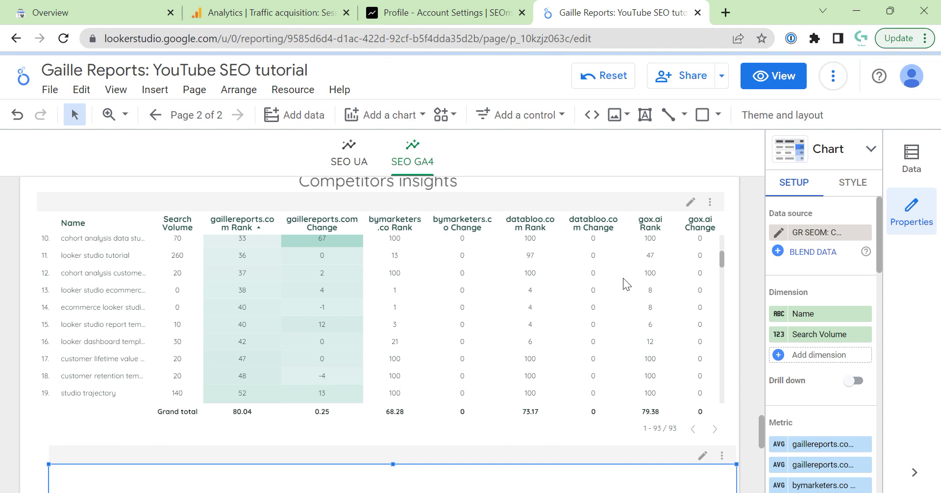
{"action": "scroll", "coordinate": [647, 283], "scroll_direction": "down", "scroll_amount": 2}
{"action": "scroll", "coordinate": [743, 336], "scroll_direction": "down", "scroll_amount": 1}
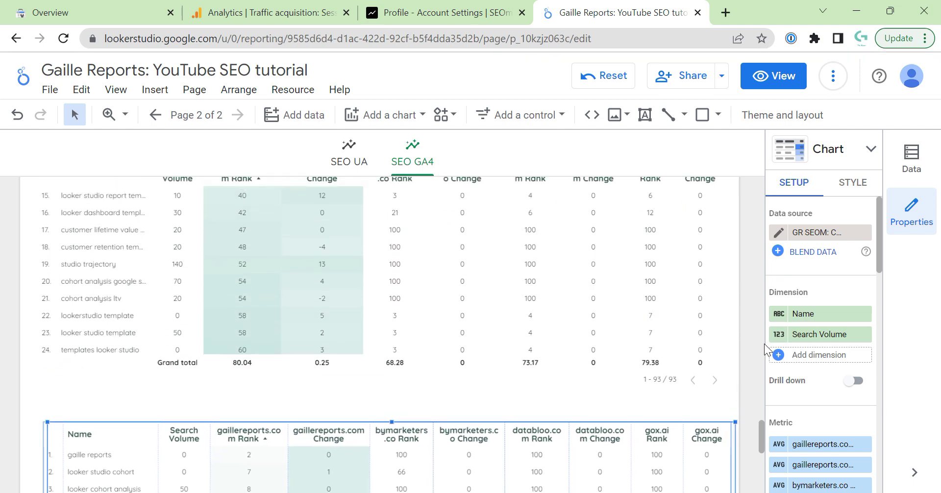
Switch the copy to GR SEOM: Forecast, removing the Search Seasonality dimension and all metrics
{"action": "left_click", "coordinate": [856, 231]}
{"action": "left_click", "coordinate": [826, 300]}
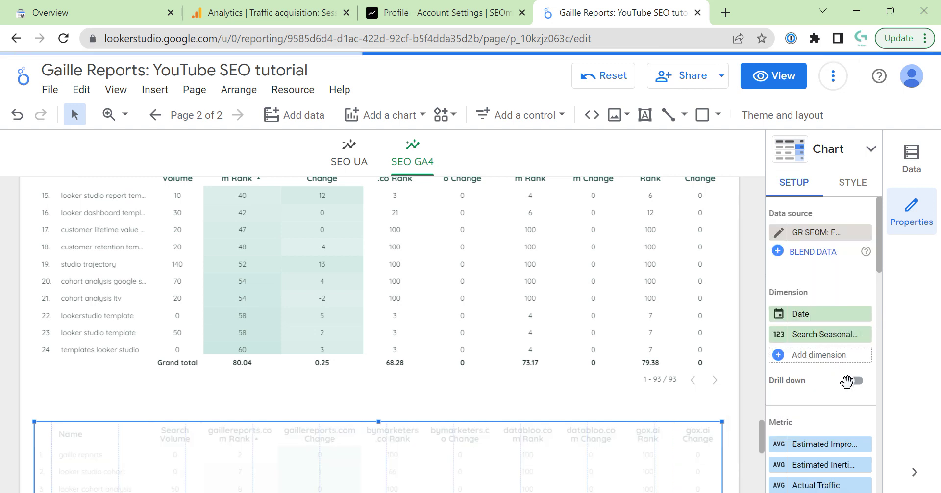
{"action": "left_click", "coordinate": [864, 334]}
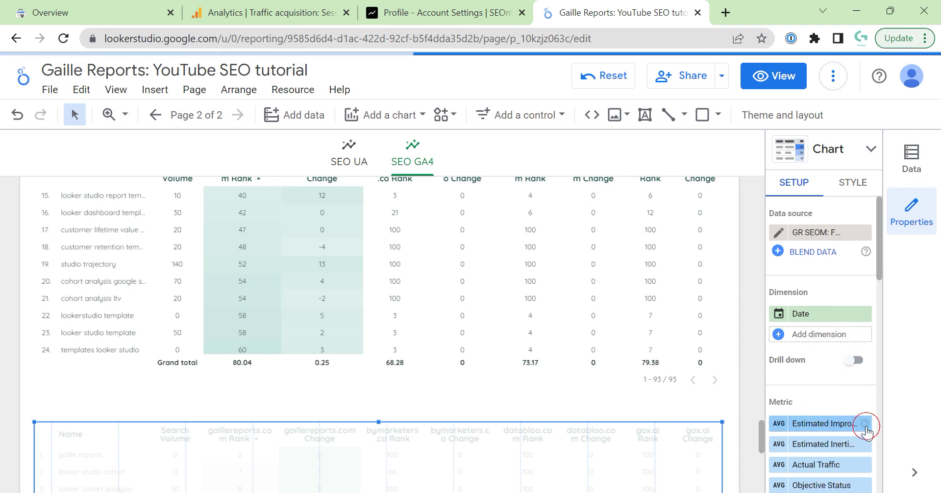
{"action": "left_click", "coordinate": [865, 423]}
{"action": "left_click", "coordinate": [865, 422]}
{"action": "scroll", "coordinate": [739, 394], "scroll_direction": "down", "scroll_amount": 5}
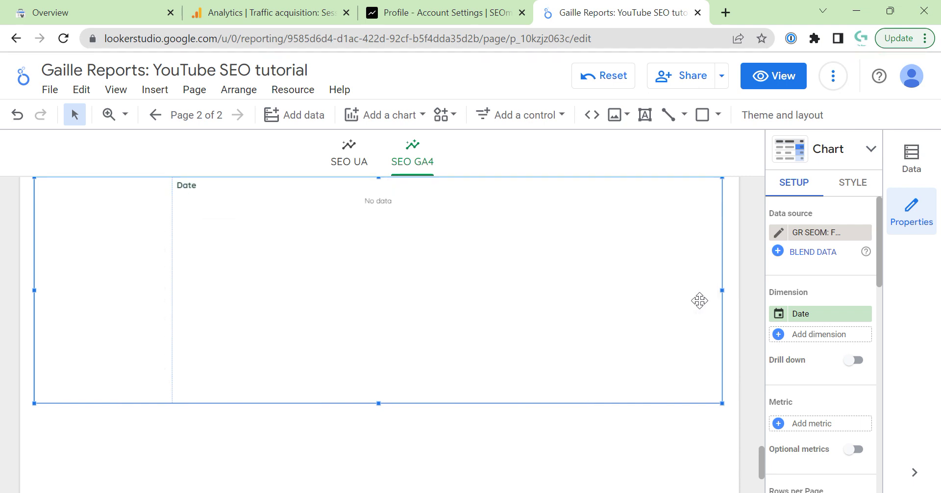
Keep Date as the Forecast table's dimension
{"action": "left_click", "coordinate": [817, 316]}
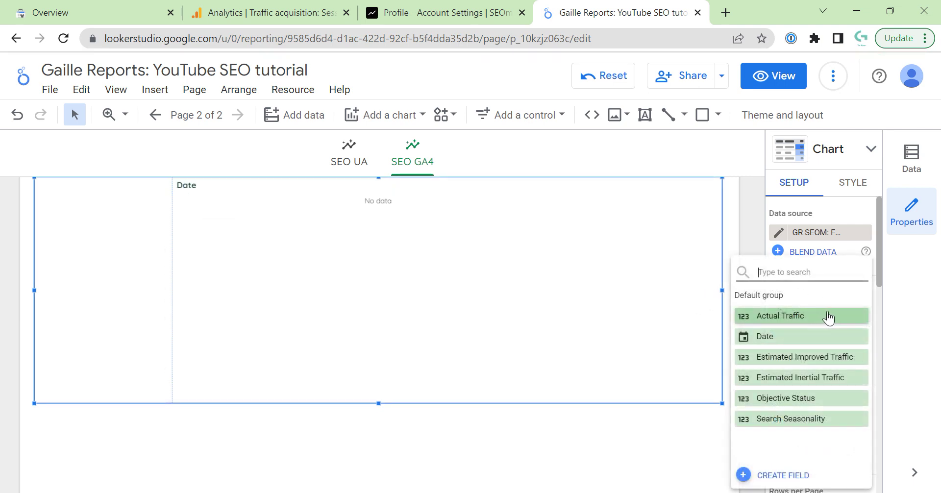
{"action": "left_click", "coordinate": [804, 338]}
{"action": "left_click", "coordinate": [649, 449]}
{"action": "left_click", "coordinate": [541, 270]}
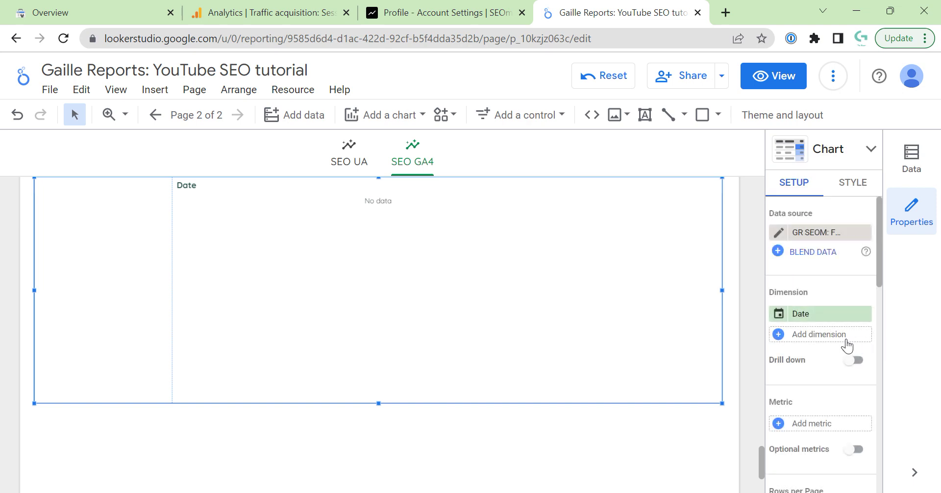
{"action": "scroll", "coordinate": [836, 372], "scroll_direction": "down", "scroll_amount": 10}
{"action": "scroll", "coordinate": [834, 409], "scroll_direction": "up", "scroll_amount": 5}
{"action": "scroll", "coordinate": [832, 401], "scroll_direction": "up", "scroll_amount": 6}
Add Actual Traffic, Estimated Improved Traffic and Estimated Inertial Traffic as the table's metrics
{"action": "left_click", "coordinate": [821, 432]}
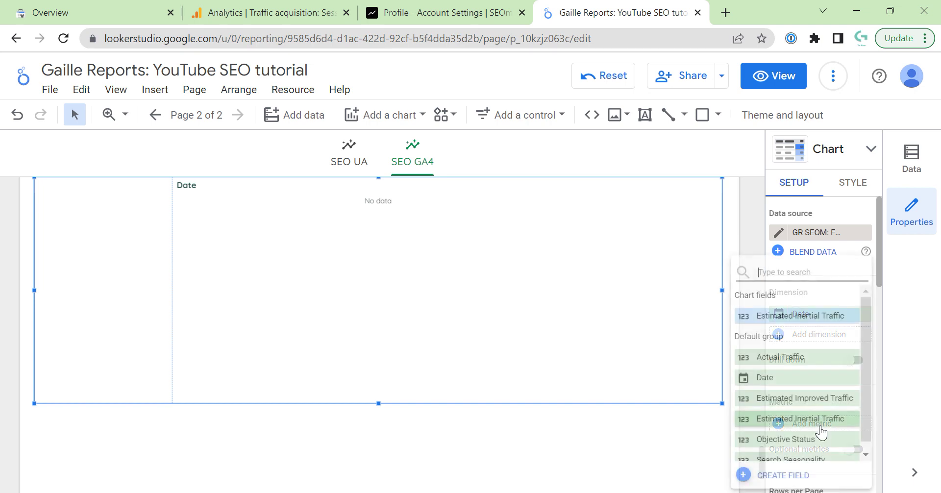
{"action": "left_click", "coordinate": [767, 357]}
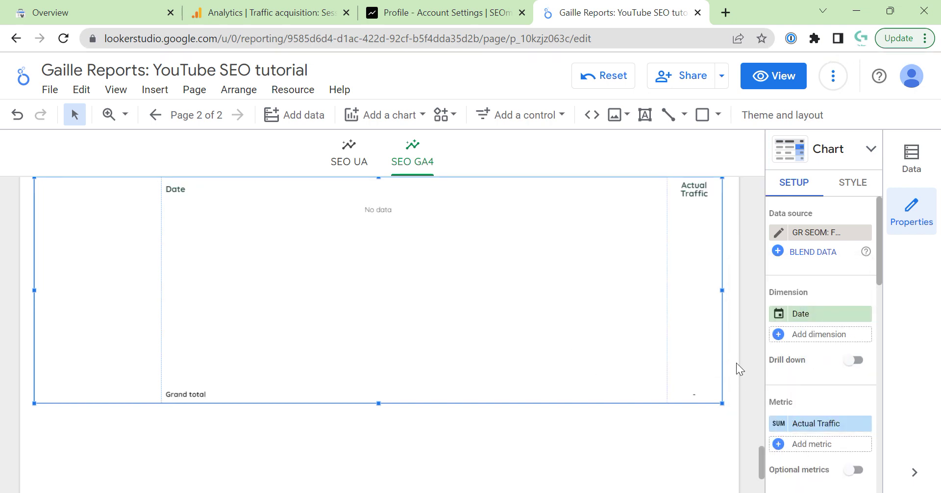
{"action": "scroll", "coordinate": [736, 362], "scroll_direction": "up", "scroll_amount": 1}
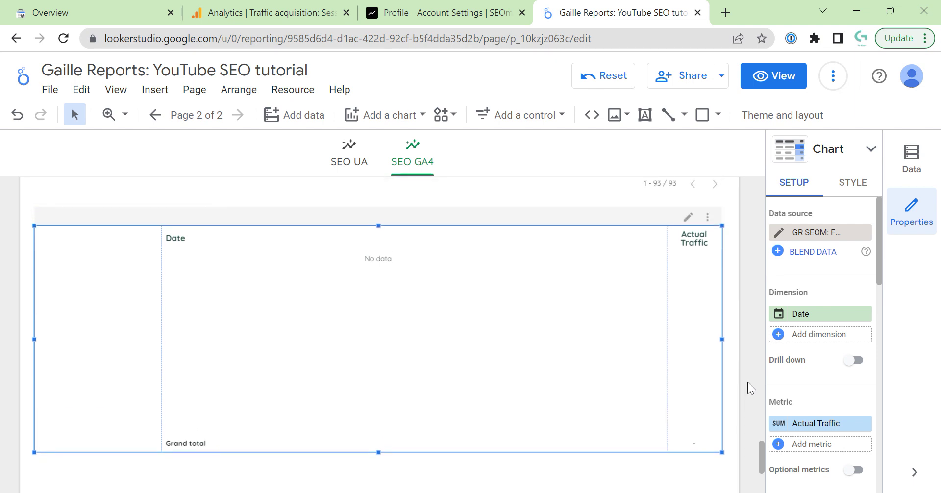
{"action": "left_click", "coordinate": [833, 447]}
{"action": "scroll", "coordinate": [826, 394], "scroll_direction": "down", "scroll_amount": 1}
{"action": "left_click", "coordinate": [820, 394]}
{"action": "left_click", "coordinate": [799, 468]}
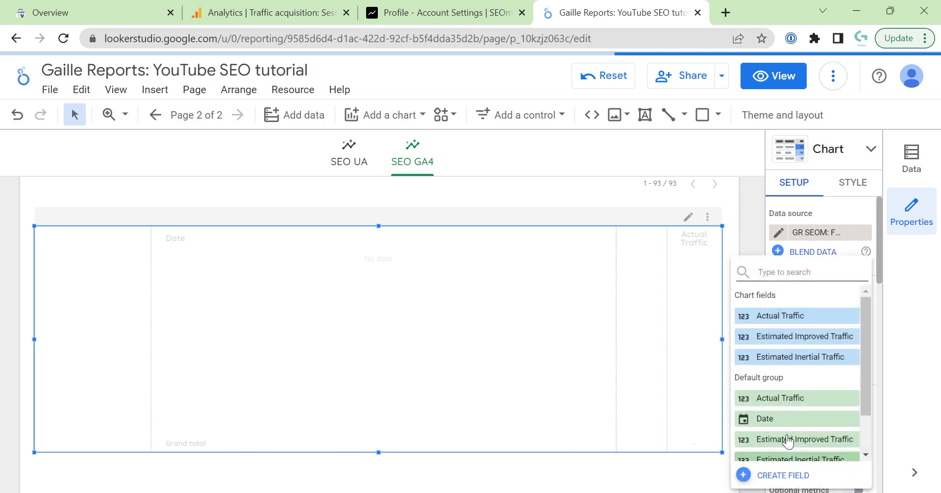
{"action": "scroll", "coordinate": [789, 420], "scroll_direction": "down", "scroll_amount": 1}
{"action": "left_click", "coordinate": [798, 411]}
{"action": "scroll", "coordinate": [818, 431], "scroll_direction": "down", "scroll_amount": 4}
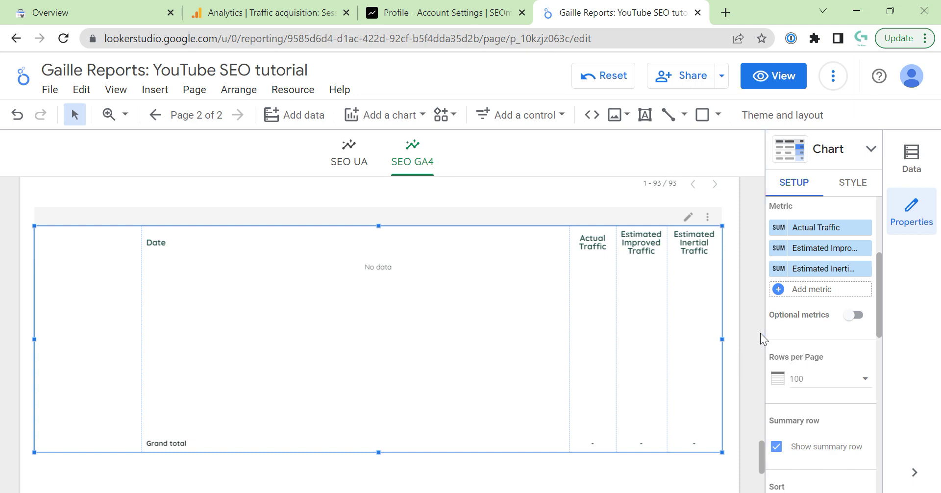
{"action": "left_click", "coordinate": [745, 327]}
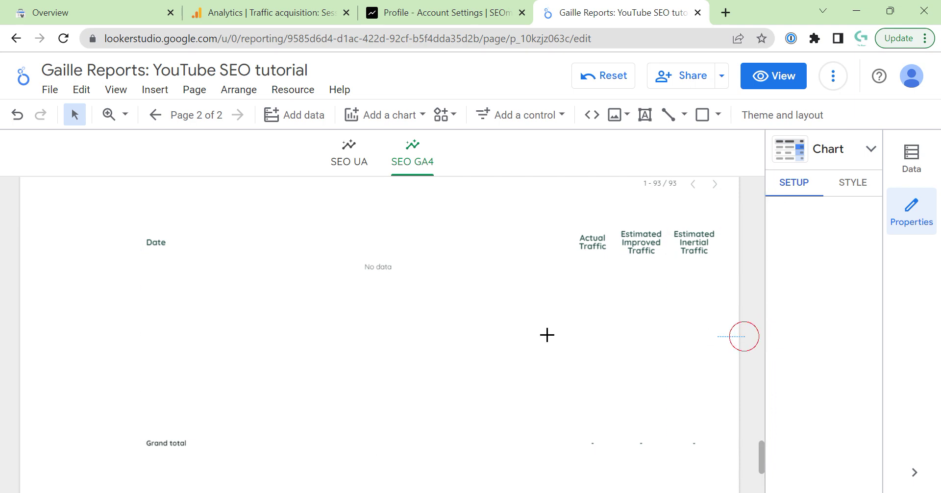
{"action": "left_click", "coordinate": [480, 348]}
{"action": "scroll", "coordinate": [480, 348], "scroll_direction": "up", "scroll_amount": 1}
{"action": "scroll", "coordinate": [481, 348], "scroll_direction": "down", "scroll_amount": 1}
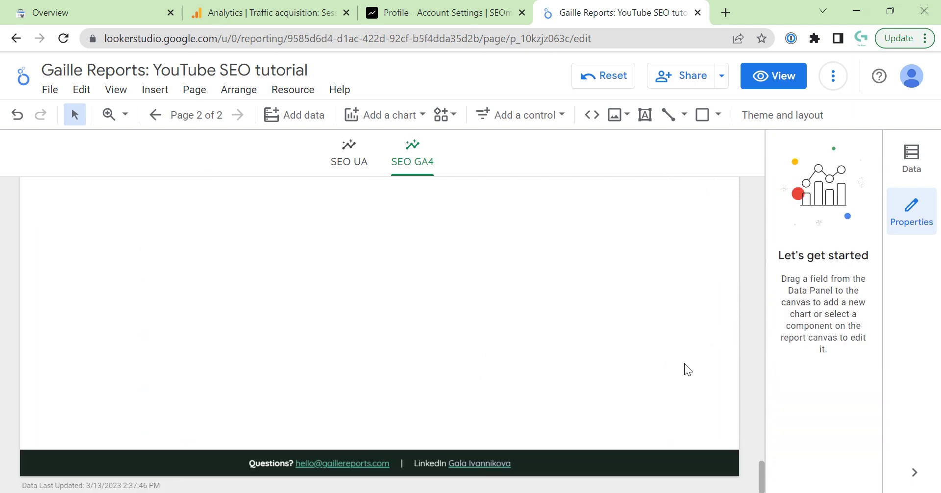
{"action": "scroll", "coordinate": [622, 358], "scroll_direction": "up", "scroll_amount": 5}
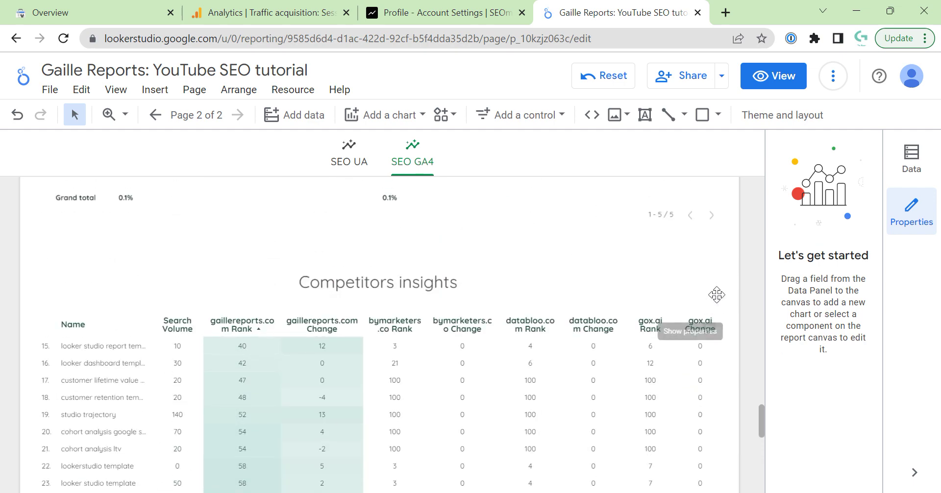
{"action": "scroll", "coordinate": [725, 273], "scroll_direction": "up", "scroll_amount": 8}
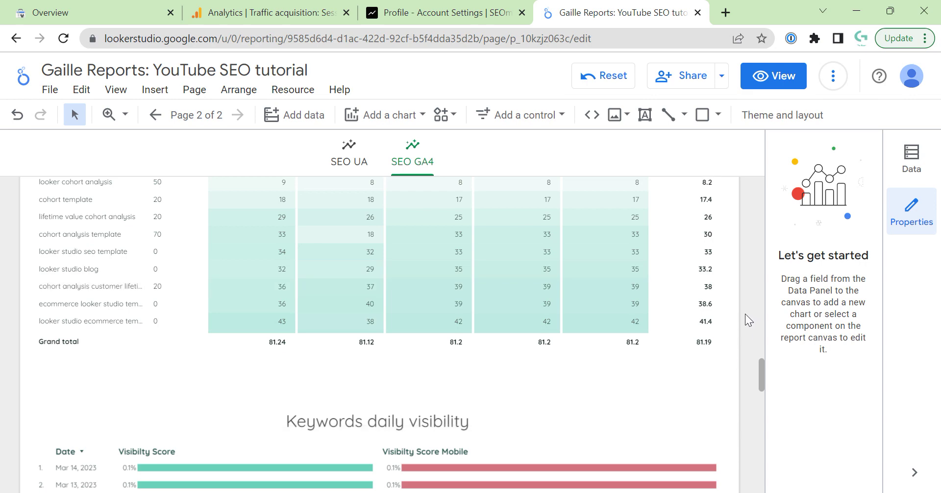
{"action": "scroll", "coordinate": [746, 314], "scroll_direction": "up", "scroll_amount": 10}
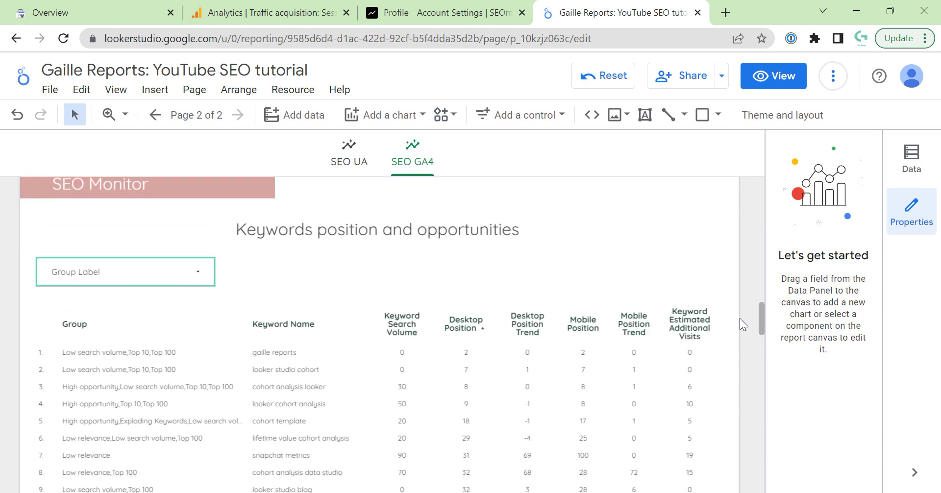
{"action": "scroll", "coordinate": [739, 323], "scroll_direction": "down", "scroll_amount": 2}
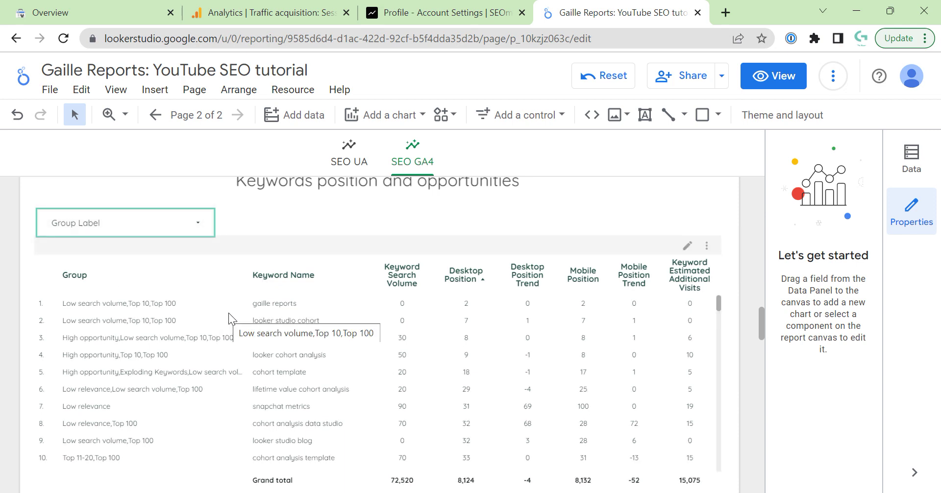
Remove the Group column from the keyword positions table and delete the Group Label filter
{"action": "left_click", "coordinate": [234, 266]}
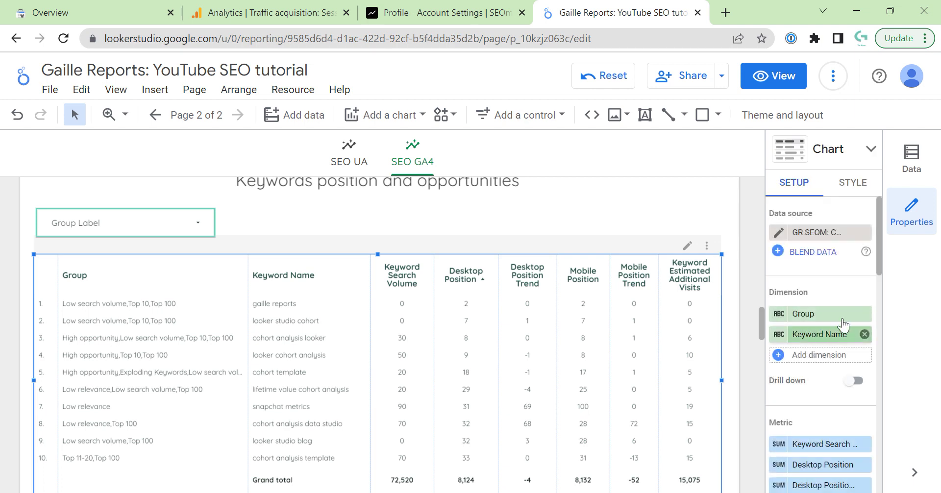
{"action": "left_click", "coordinate": [864, 314]}
{"action": "left_click", "coordinate": [274, 231]}
{"action": "left_click", "coordinate": [117, 223]}
{"action": "key", "text": "Delete"}
Move the six components below the table up to close the gap
{"action": "left_click", "coordinate": [196, 276]}
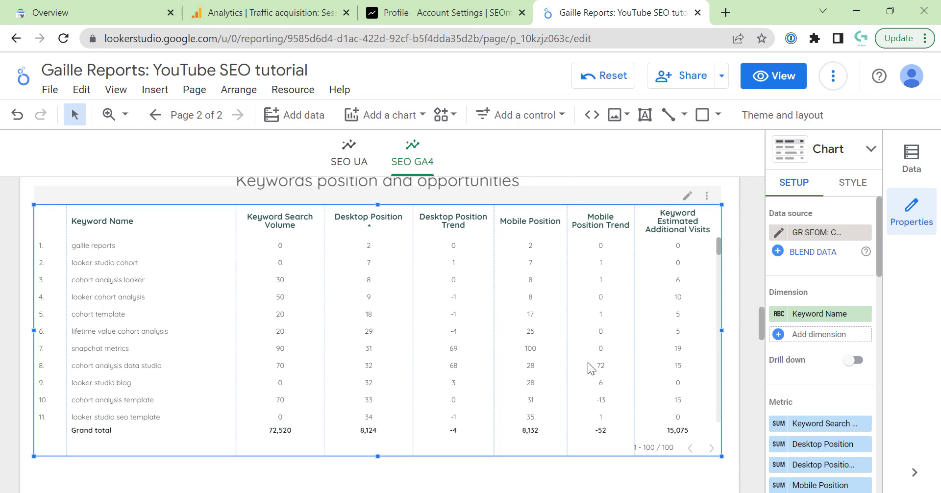
{"action": "scroll", "coordinate": [725, 394], "scroll_direction": "down", "scroll_amount": 3}
{"action": "scroll", "coordinate": [602, 394], "scroll_direction": "down", "scroll_amount": 15}
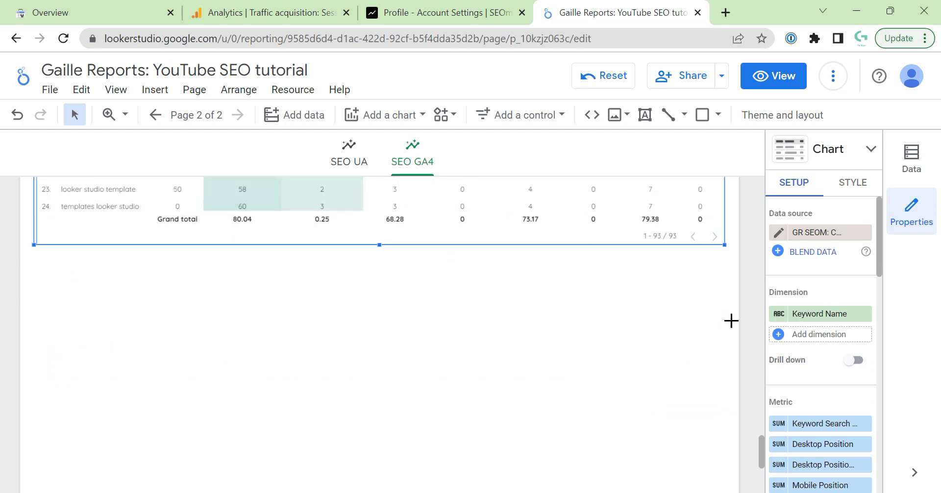
{"action": "key", "text": "ctrl+a"}
{"action": "scroll", "coordinate": [732, 322], "scroll_direction": "up", "scroll_amount": 15}
{"action": "scroll", "coordinate": [732, 322], "scroll_direction": "down", "scroll_amount": 3}
{"action": "key", "text": "Up"}
{"action": "key", "text": "Up"}
{"action": "key", "text": "Up"}
{"action": "key", "text": "Up"}
{"action": "key", "text": "Up"}
{"action": "key", "text": "Up"}
{"action": "key", "text": "Up"}
{"action": "key", "text": "Up"}
{"action": "key", "text": "Up"}
{"action": "key", "text": "Up"}
{"action": "key", "text": "Up"}
{"action": "key", "text": "Up"}
{"action": "key", "text": "Up"}
{"action": "key", "text": "Up"}
{"action": "key", "text": "Up"}
{"action": "key", "text": "Up"}
{"action": "key", "text": "Up"}
{"action": "key", "text": "Up"}
{"action": "key", "text": "Up"}
{"action": "key", "text": "Up"}
{"action": "left_click", "coordinate": [739, 322]}
{"action": "scroll", "coordinate": [739, 322], "scroll_direction": "up", "scroll_amount": 3}
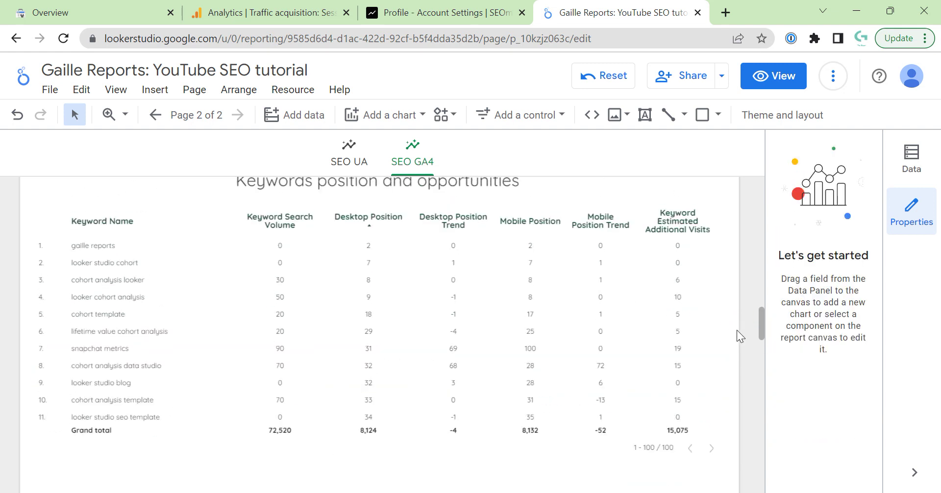
{"action": "scroll", "coordinate": [731, 297], "scroll_direction": "up", "scroll_amount": 2}
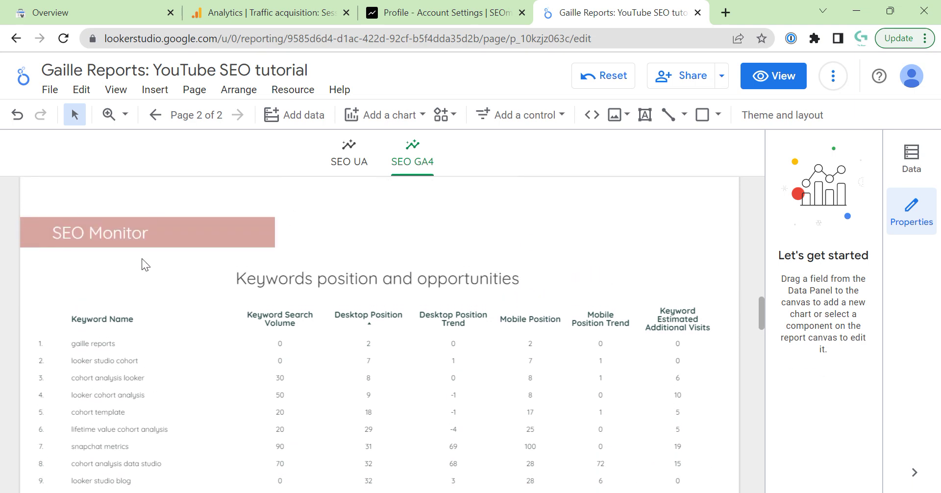